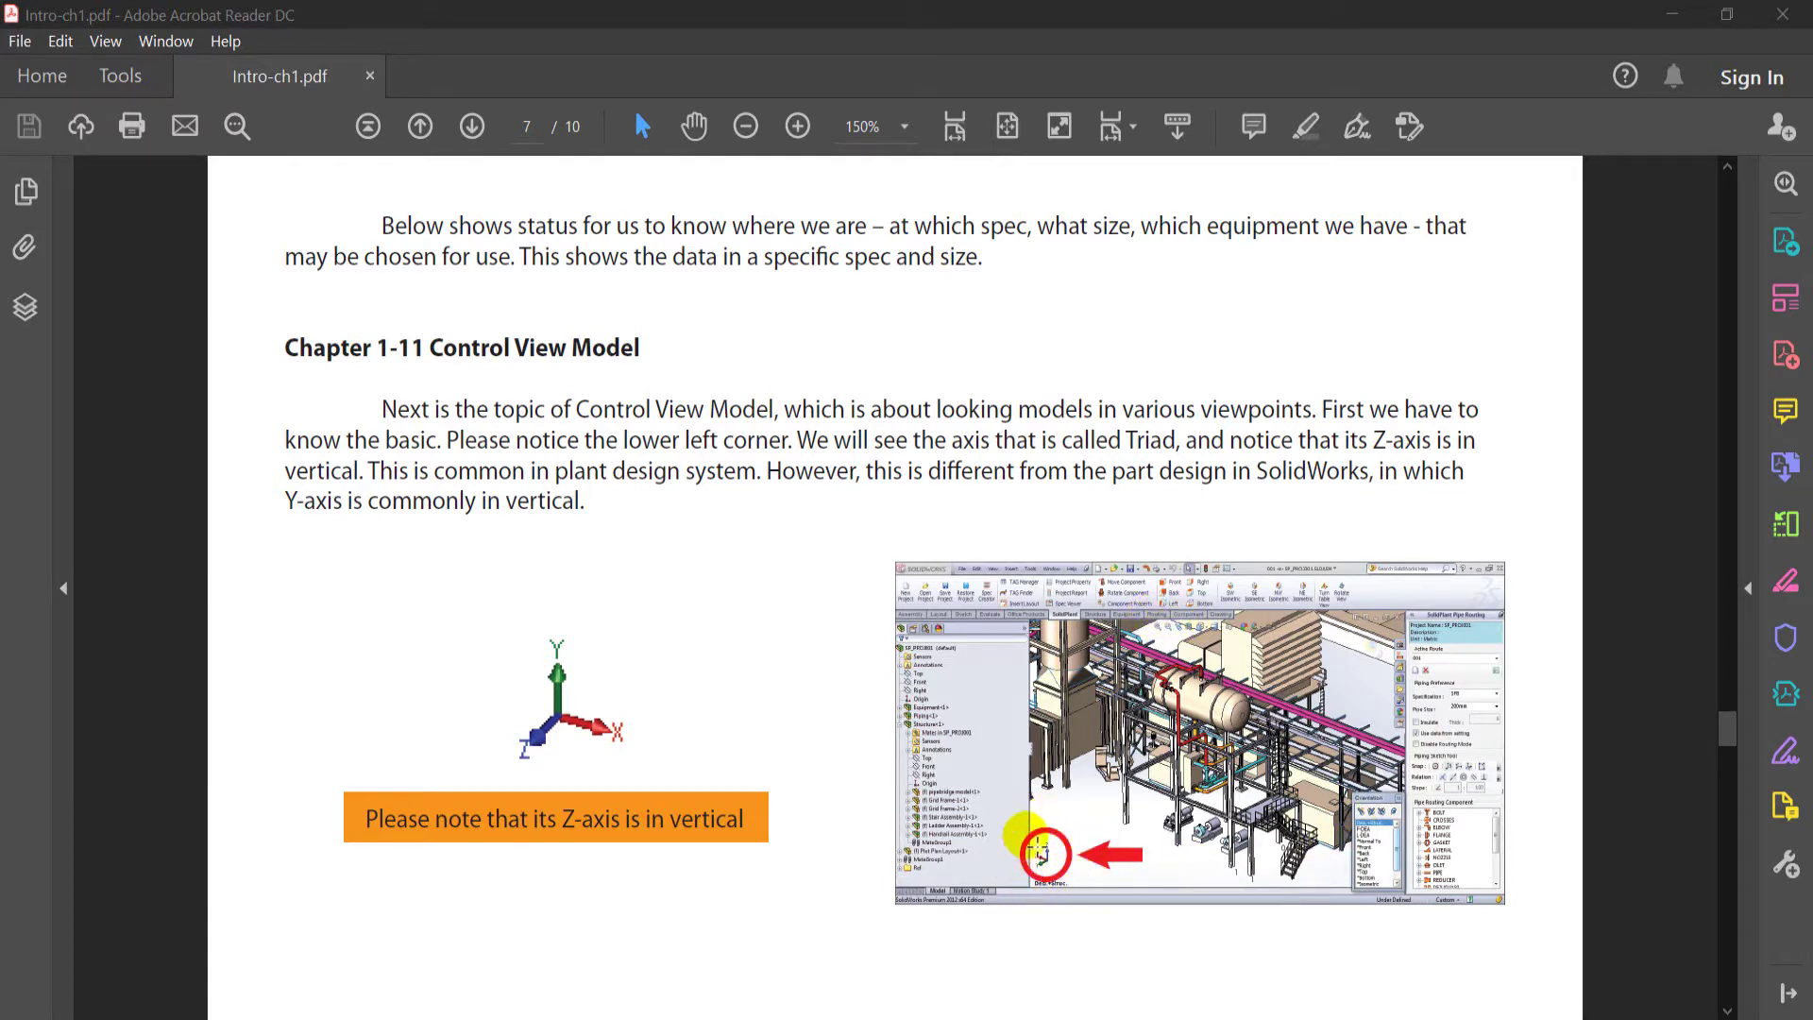
Scroll the tutorial PDF to page 8's isometric views and Rotate View sections
scroll(1053, 878, down, 3)
scroll(1042, 844, down, 2)
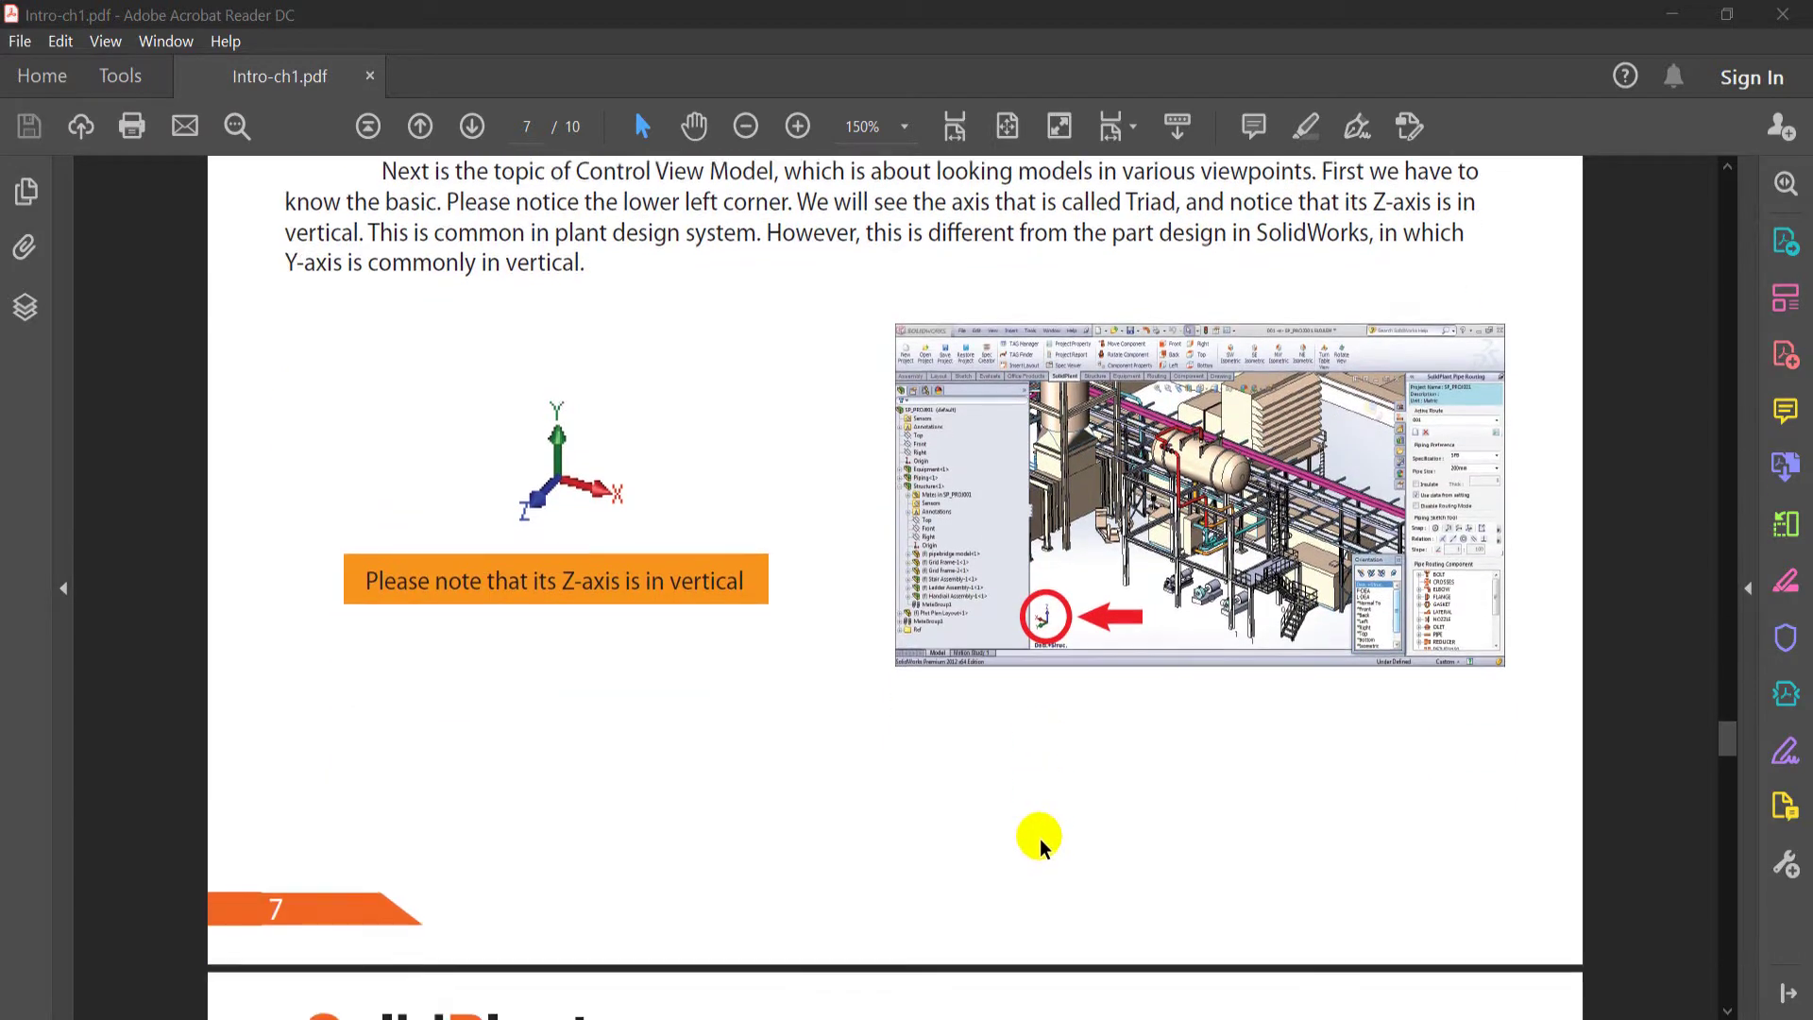
scroll(1040, 836, down, 5)
scroll(1040, 830, down, 4)
scroll(1046, 831, down, 2)
scroll(1048, 831, down, 4)
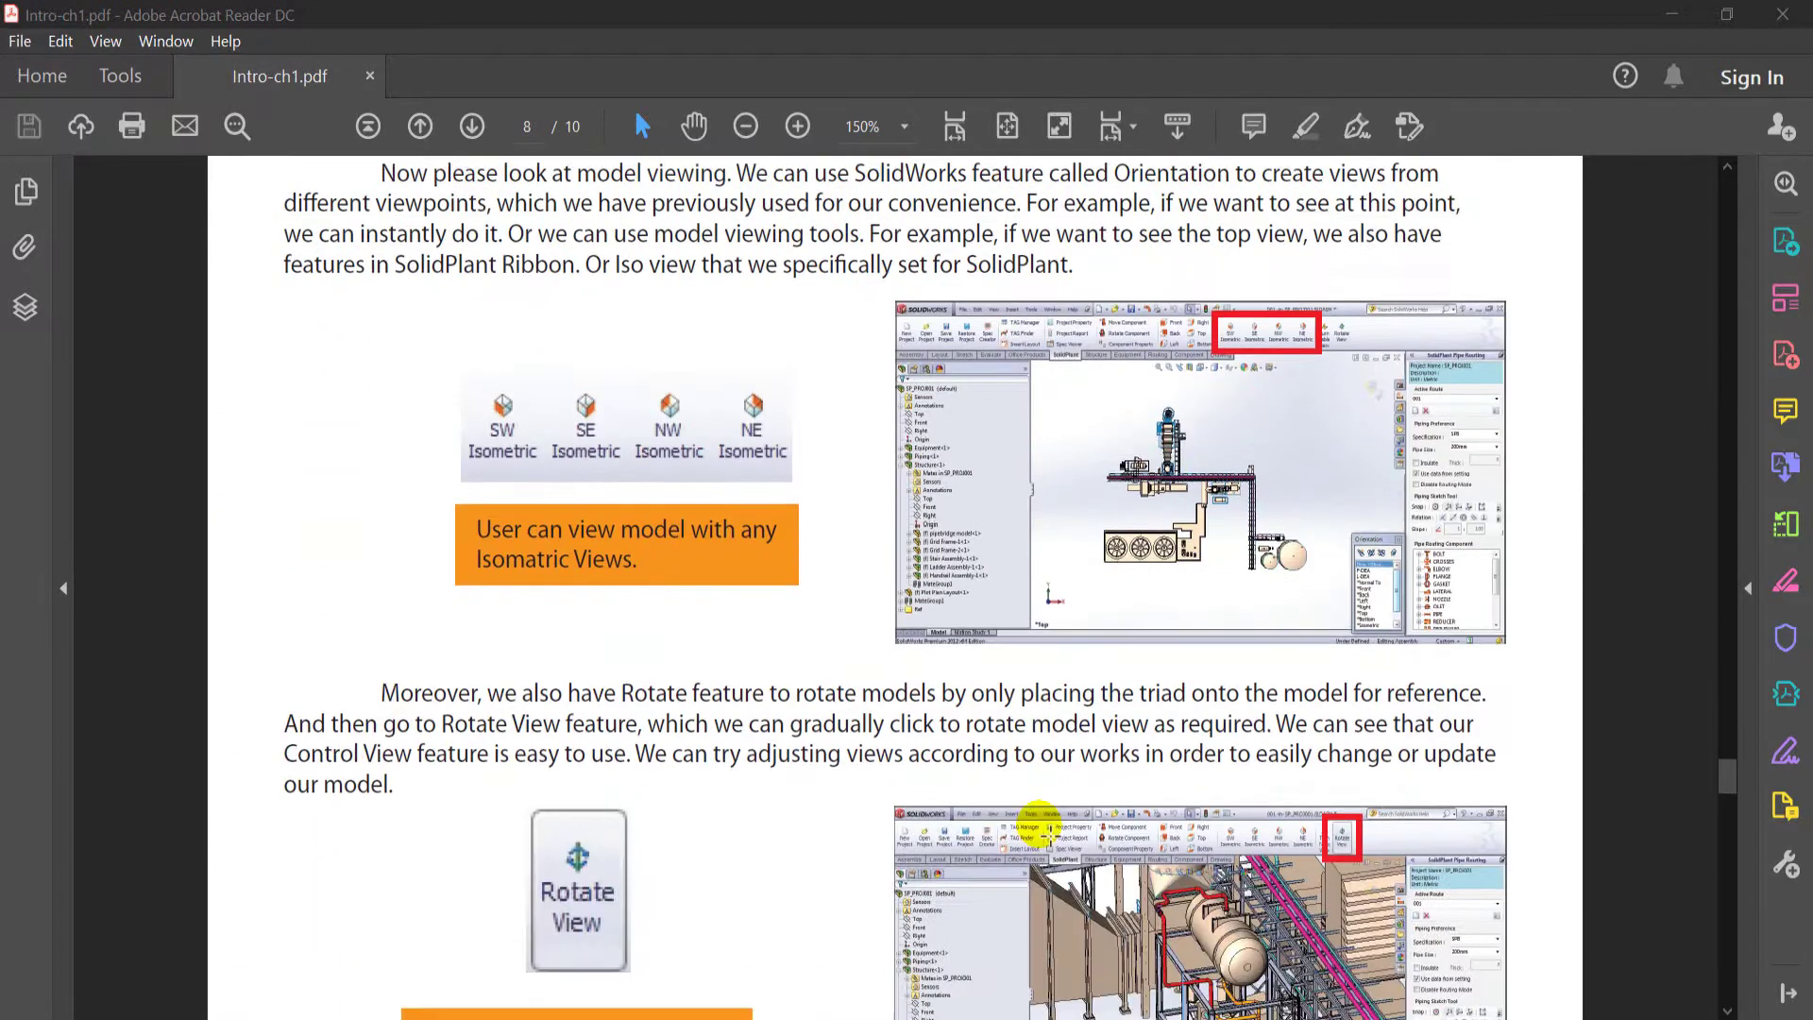
scroll(1048, 836, down, 2)
scroll(1048, 834, down, 1)
scroll(1048, 831, down, 1)
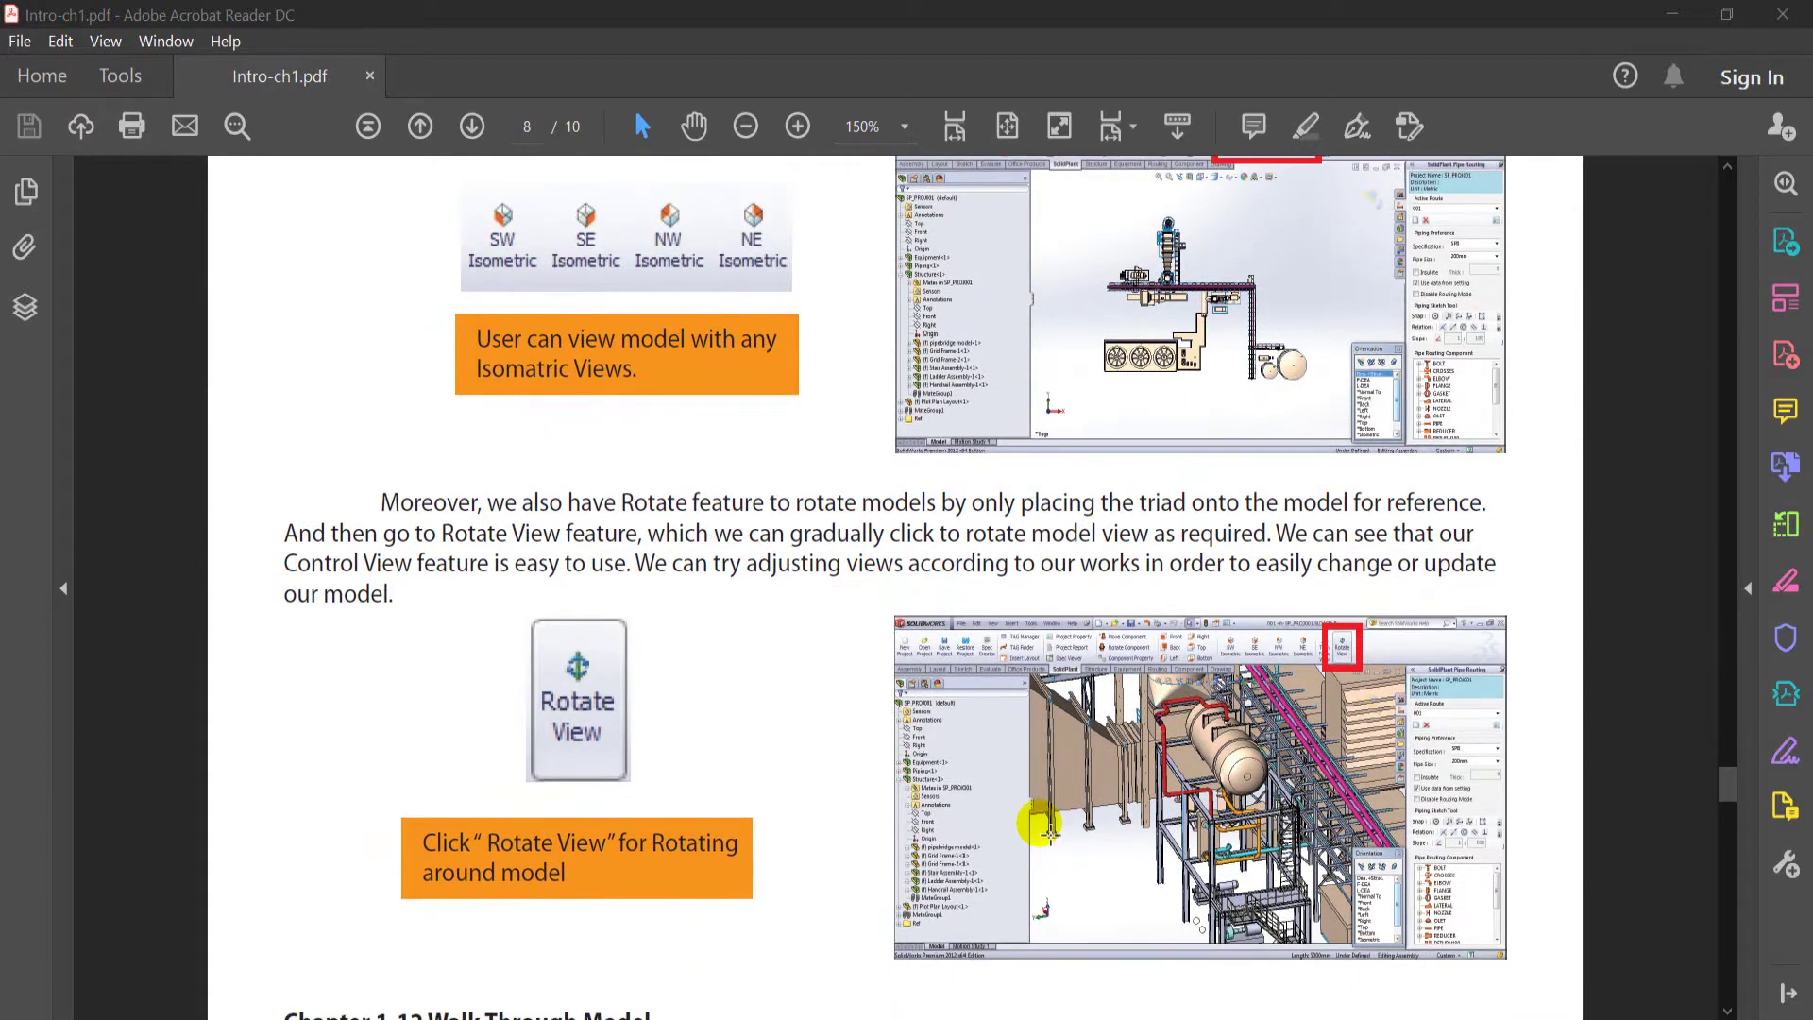
scroll(1048, 831, up, 1)
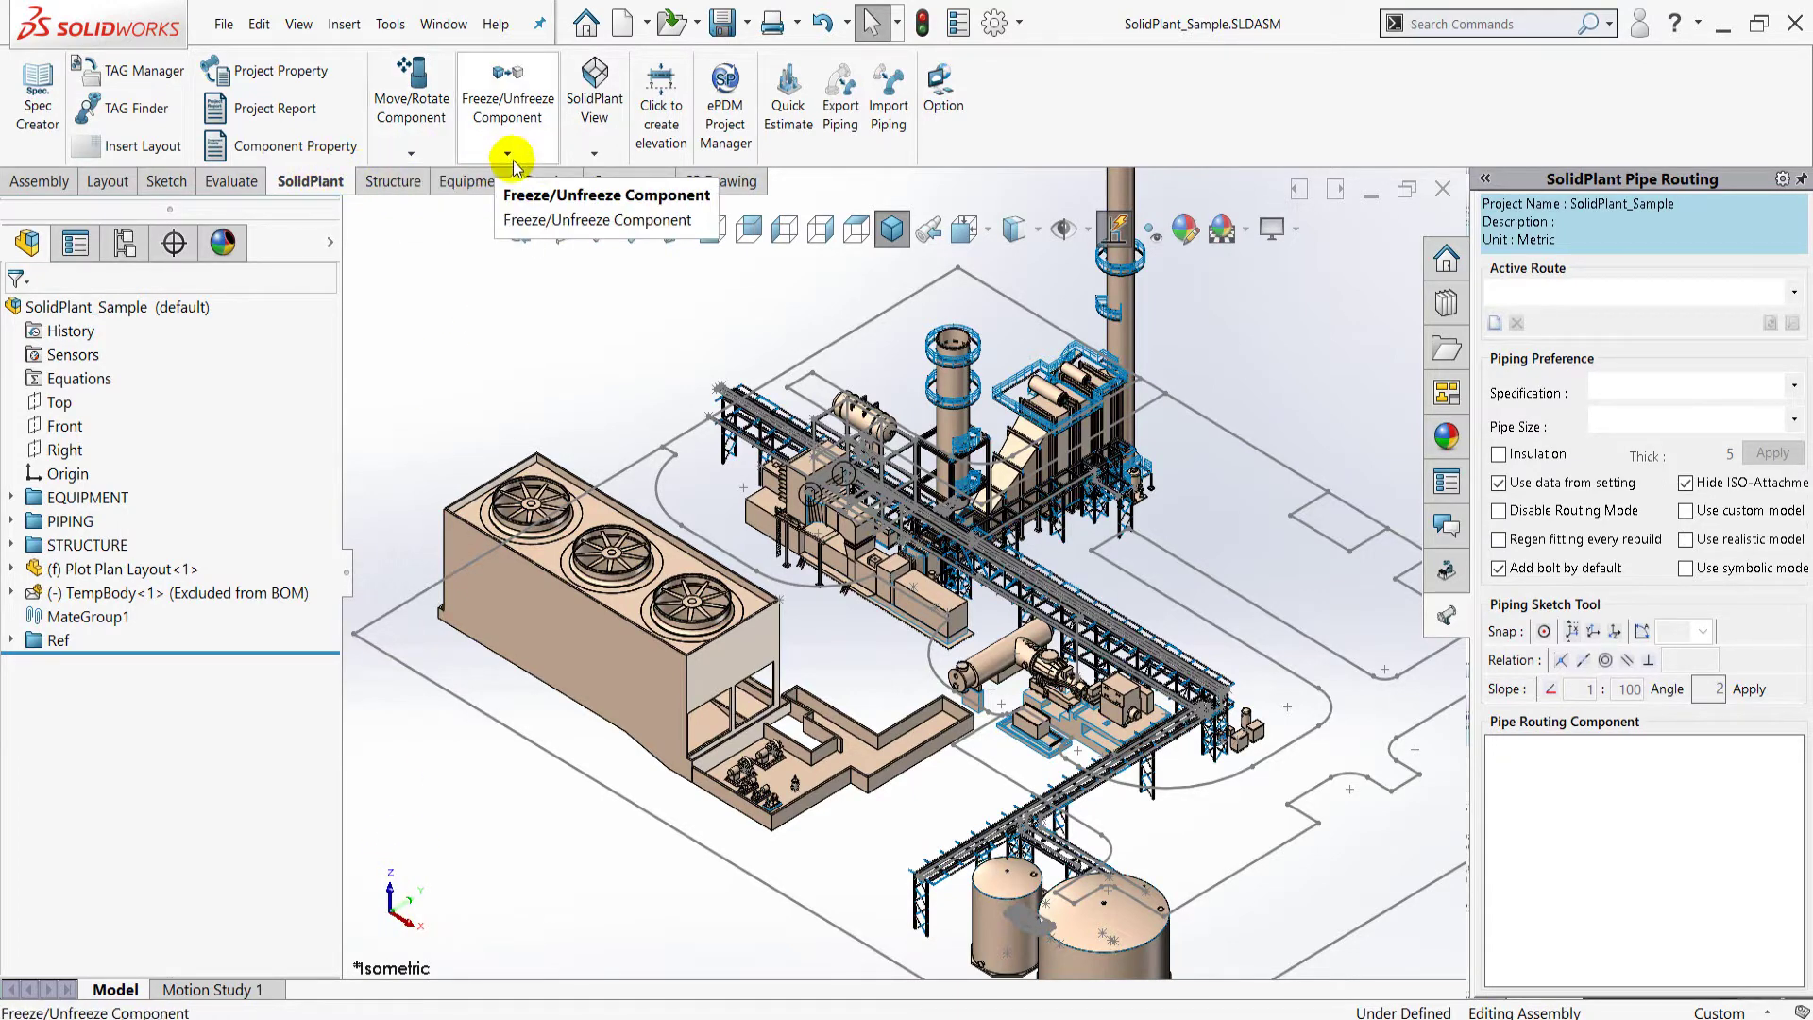
Show the plant assembly in Top view, then in Front view
click(596, 132)
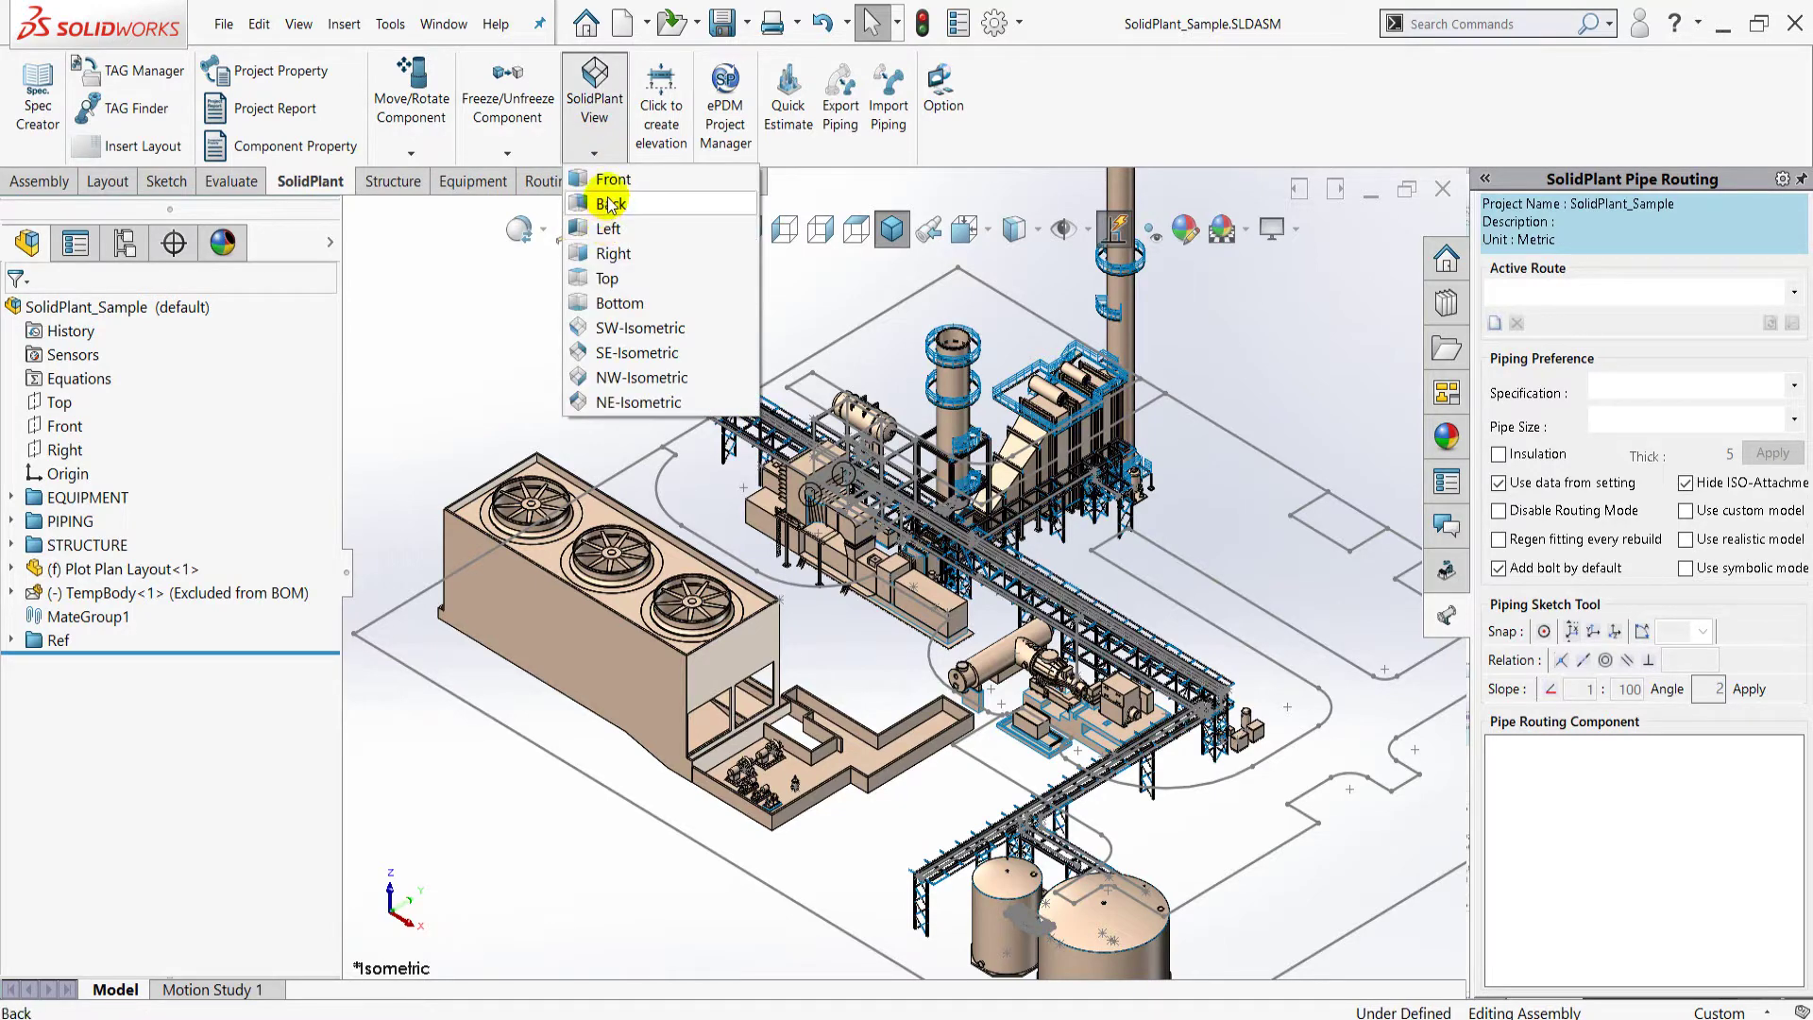
click(604, 280)
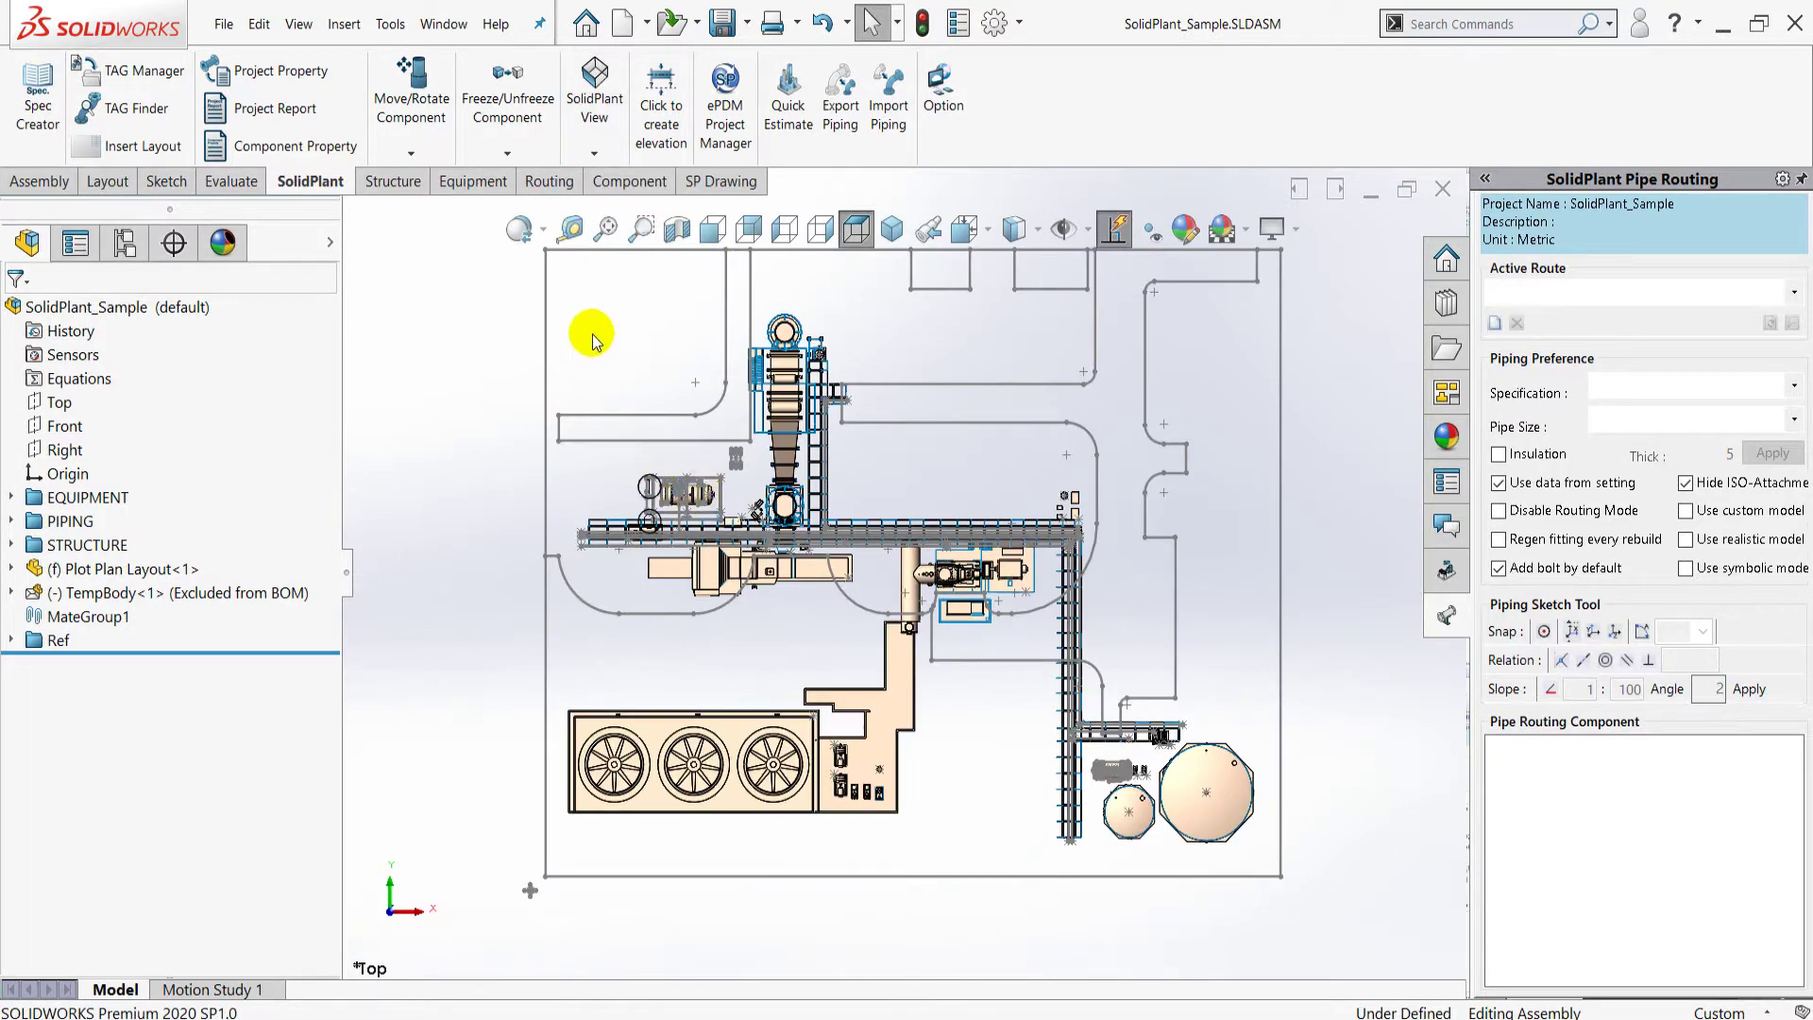
click(598, 117)
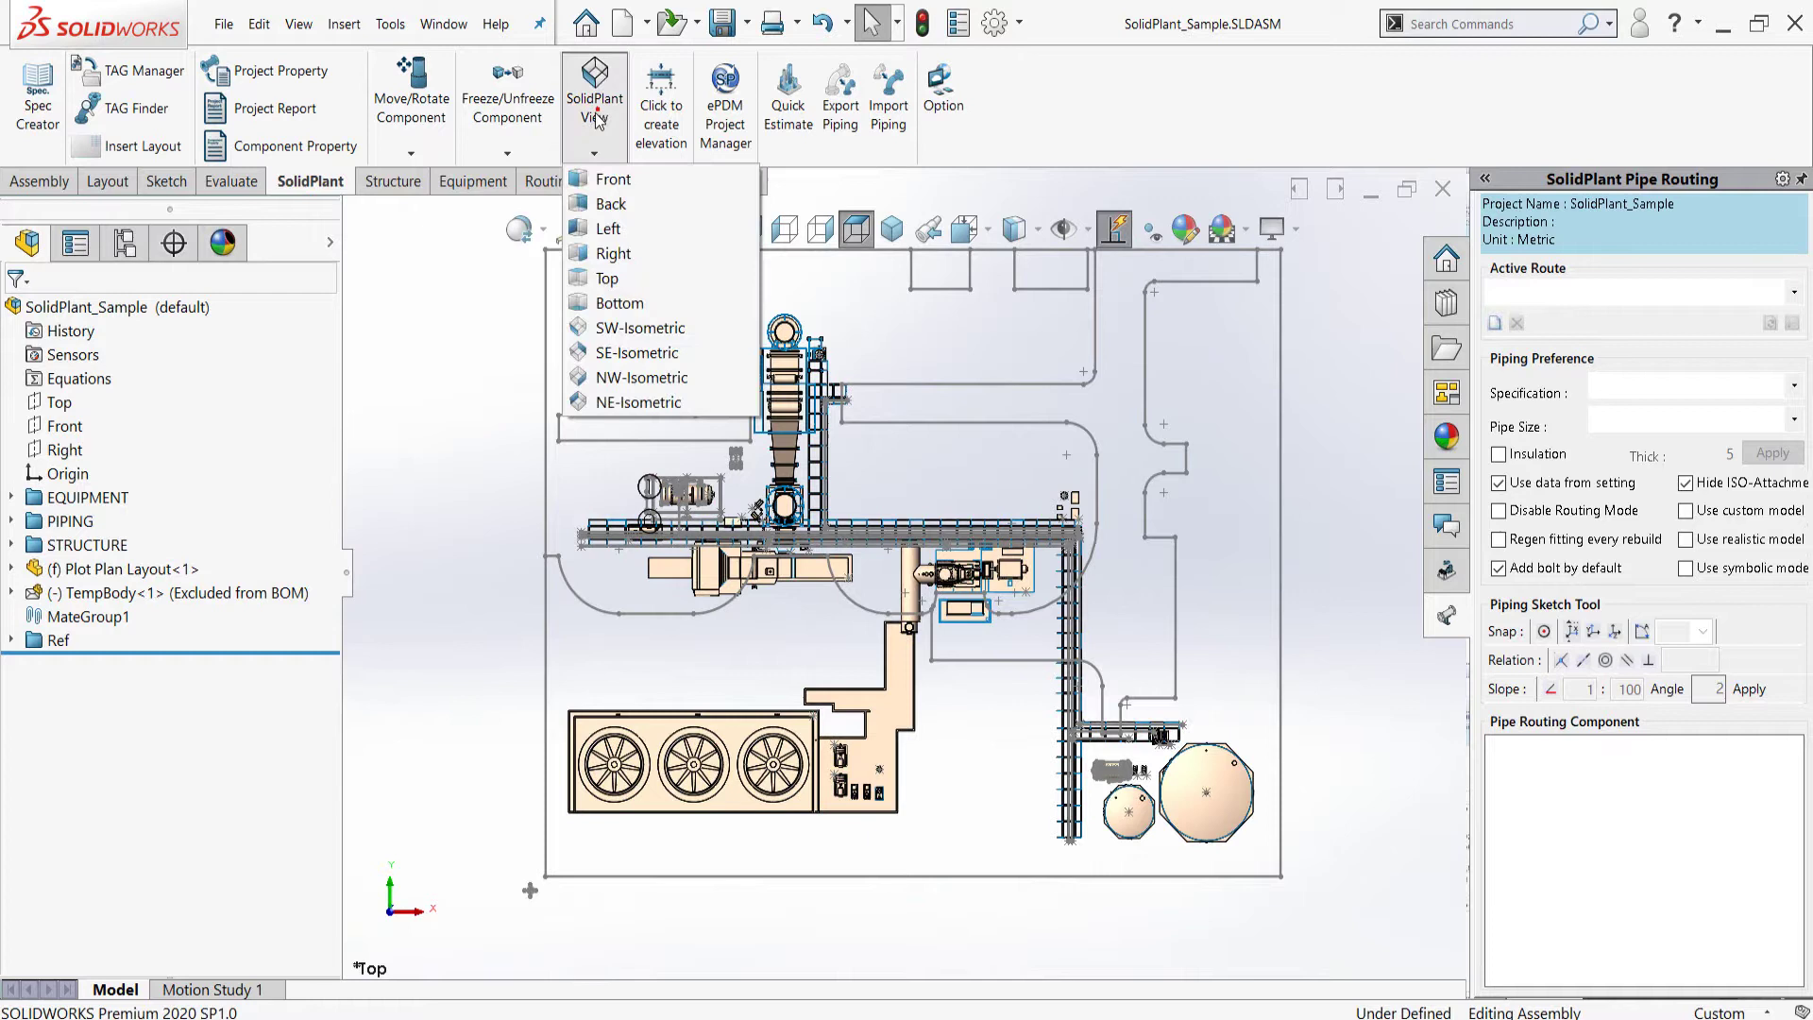
click(613, 180)
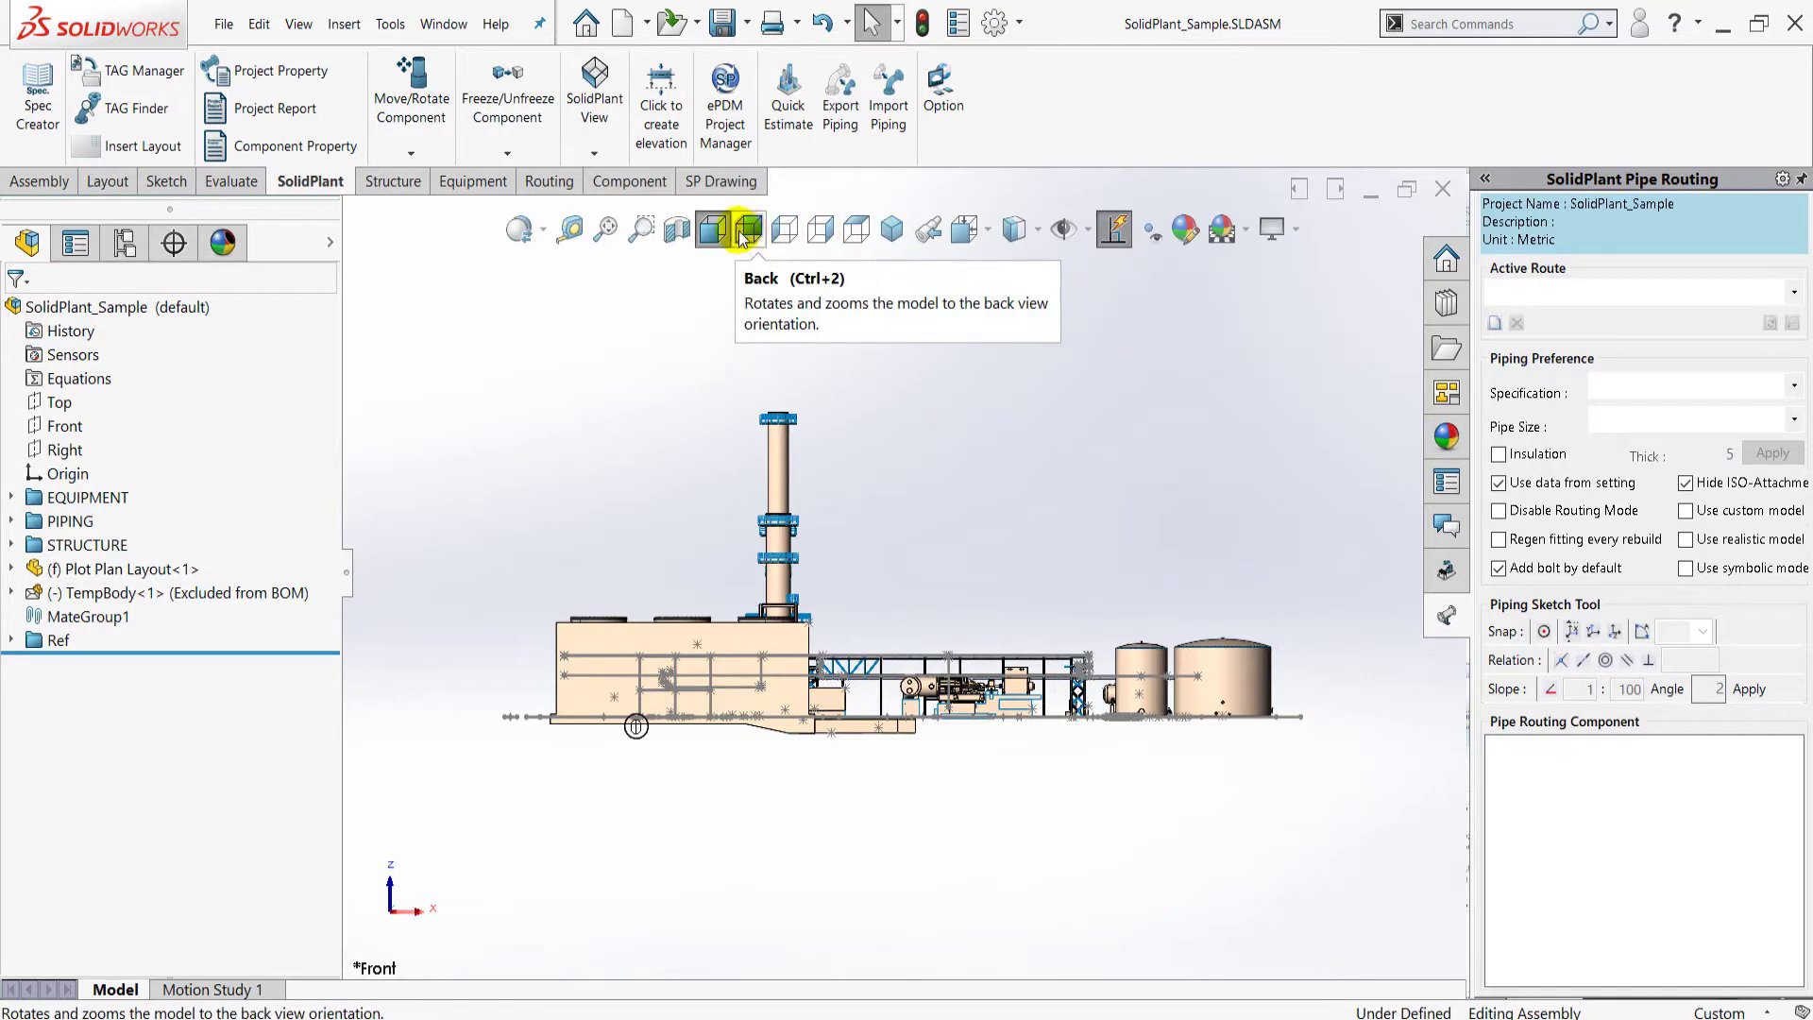
Set the plant assembly to Isometric view and zoom in slightly
click(892, 231)
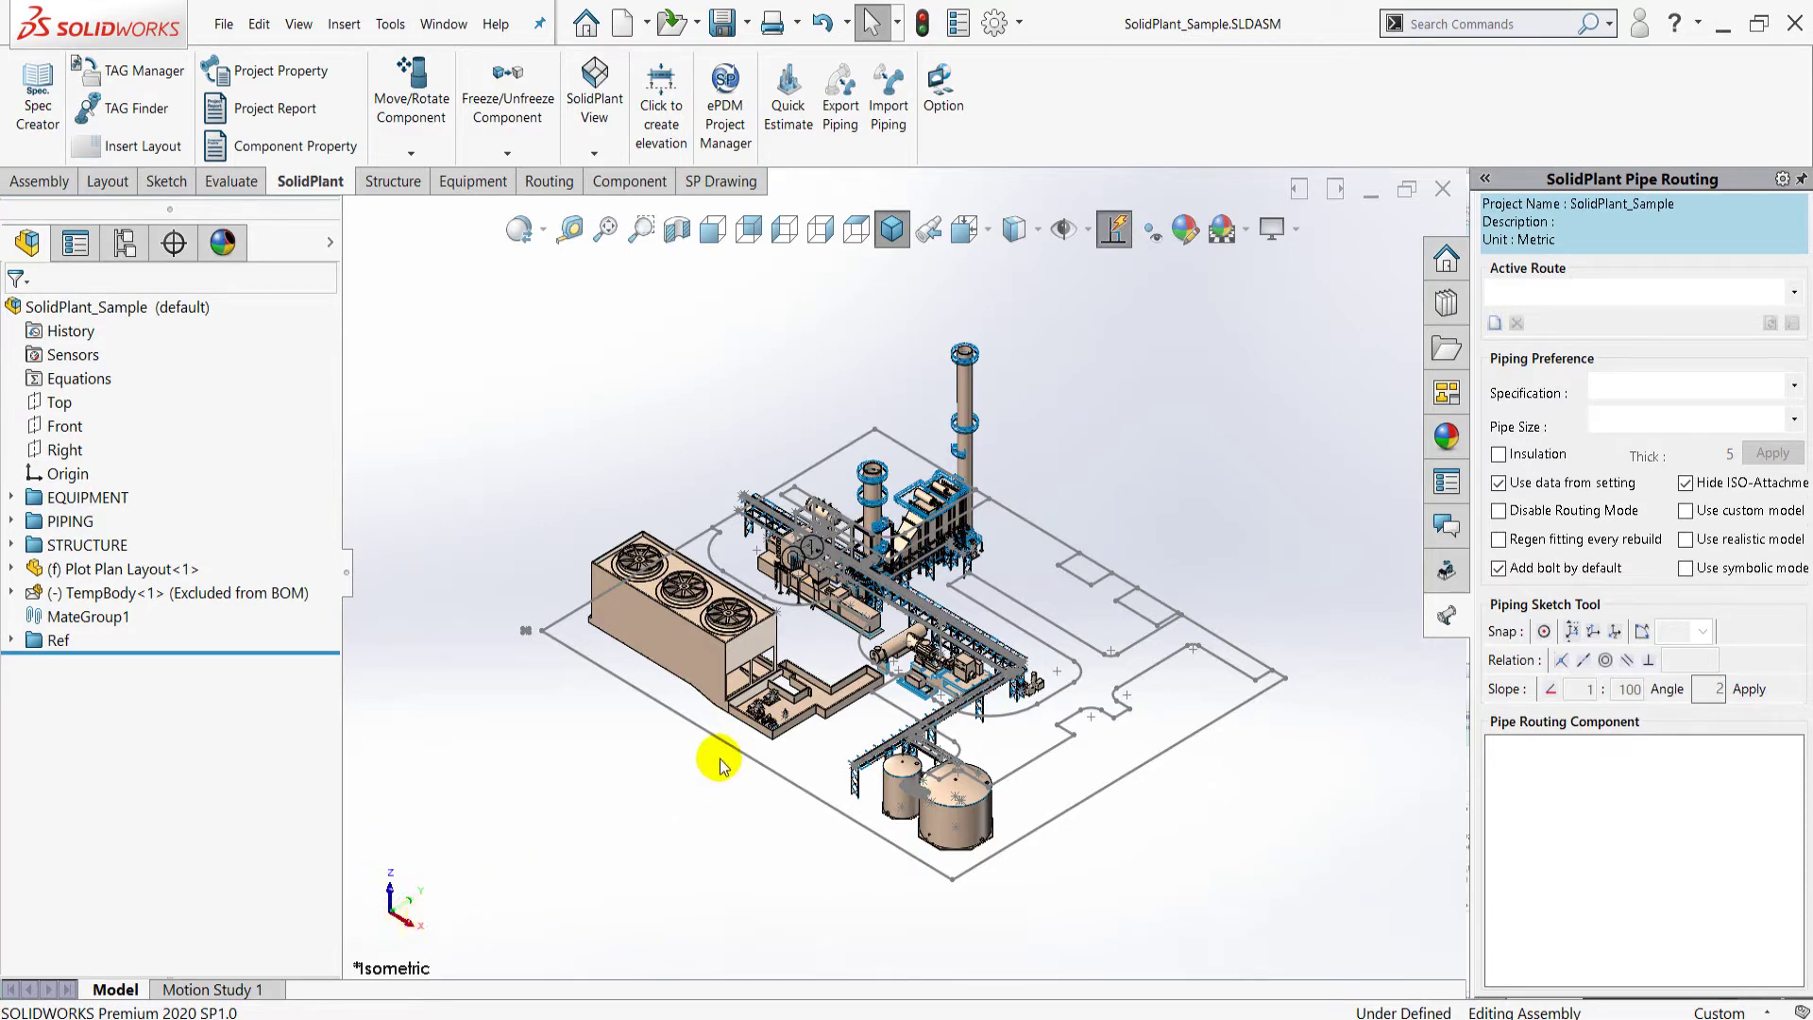
scroll(798, 666, down, 2)
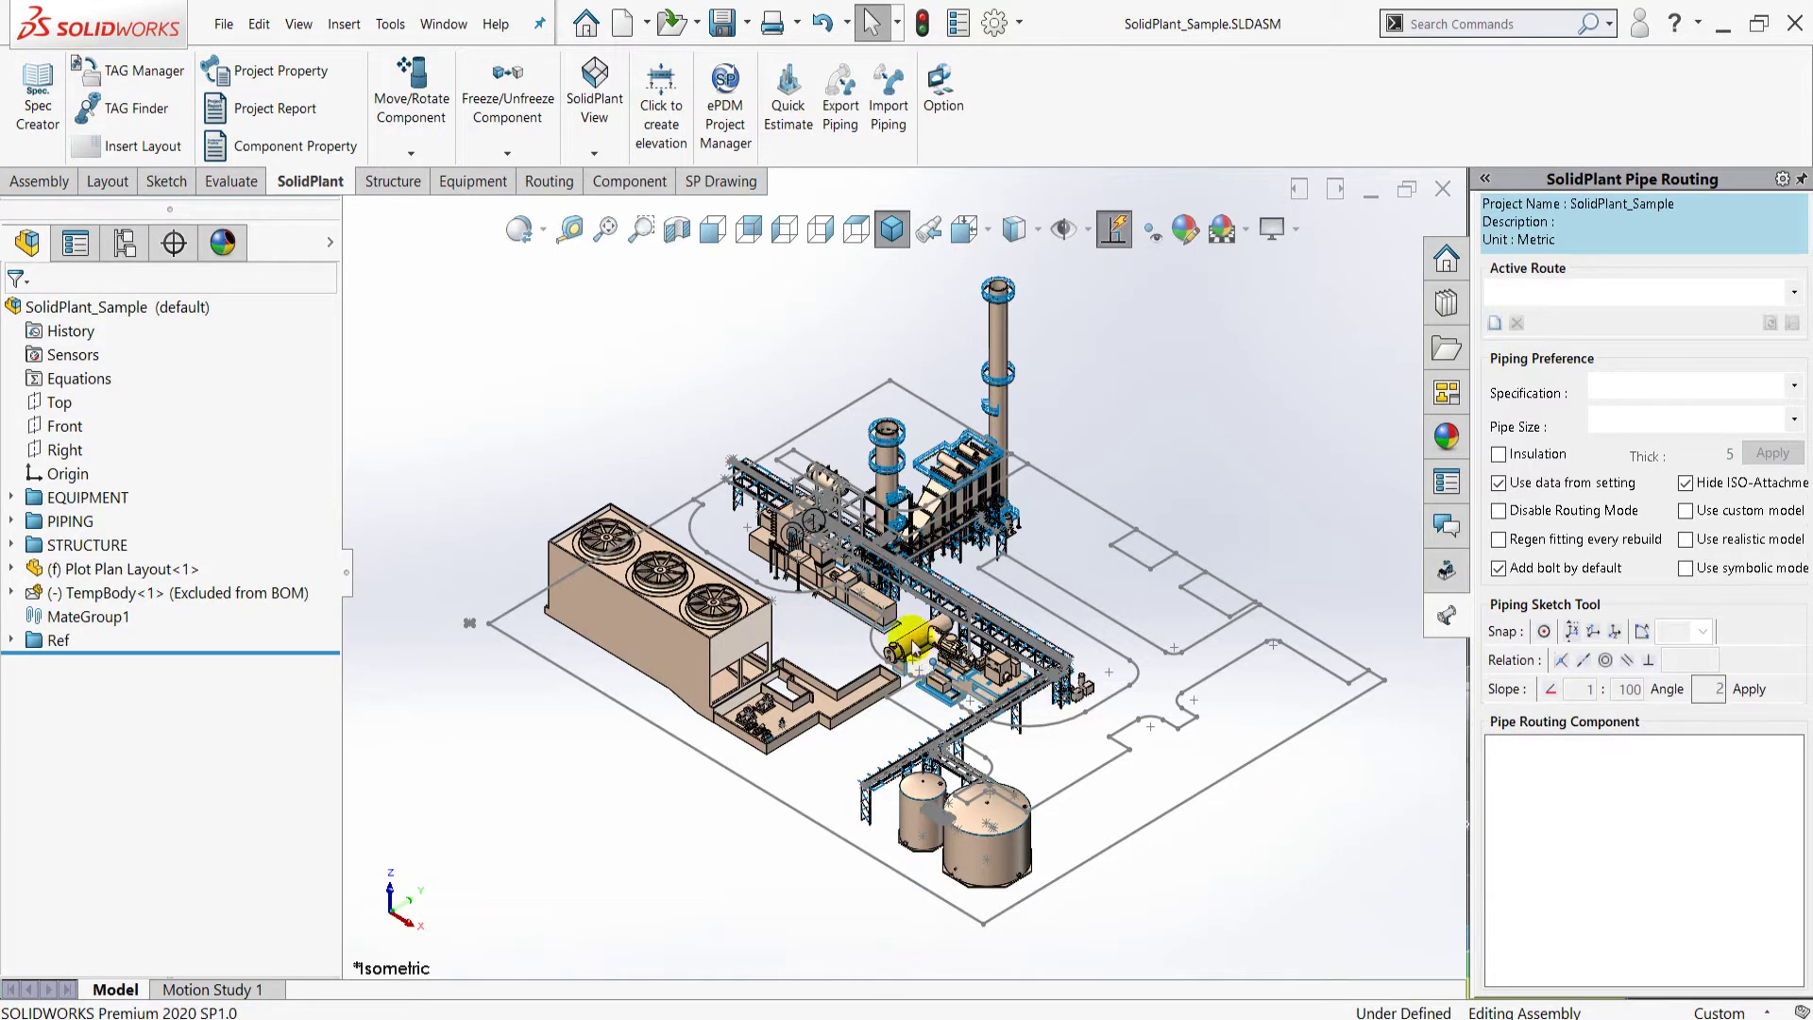
Zoom in on the motor and pump skid, then pan across to the pipe rack
scroll(914, 651, up, 1)
scroll(914, 651, down, 2)
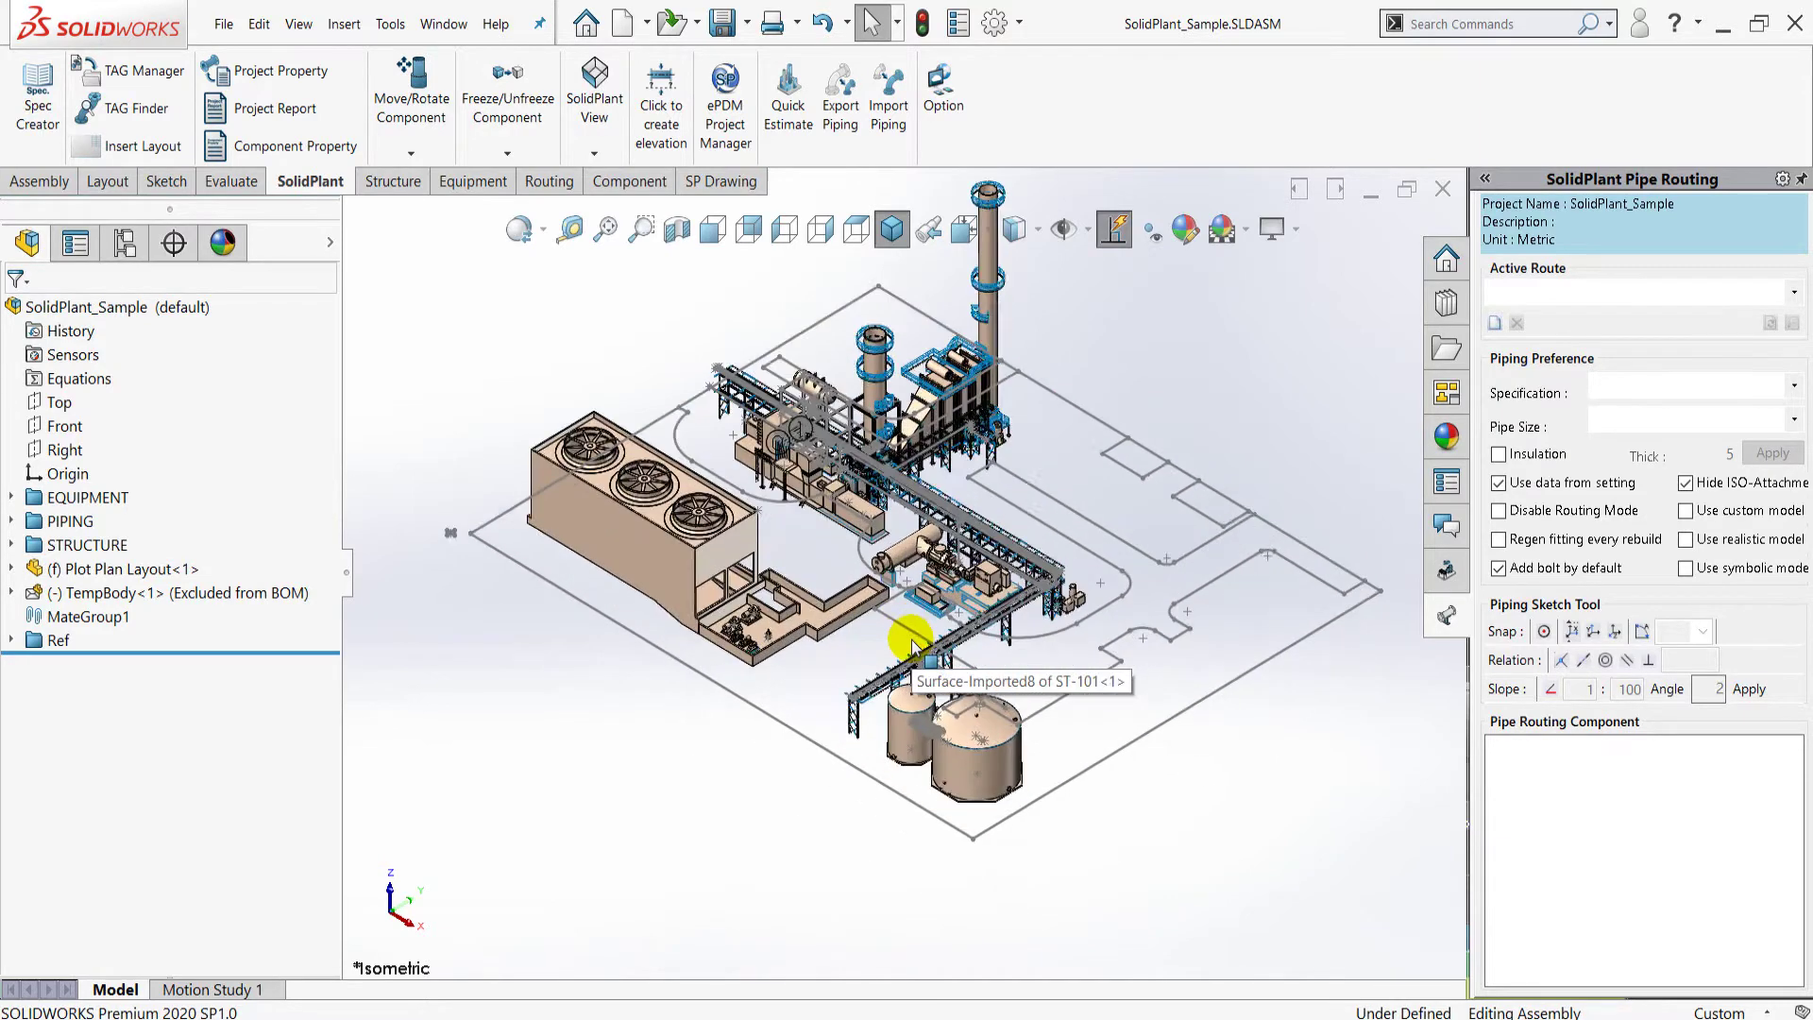
scroll(920, 605, down, 3)
scroll(930, 538, down, 2)
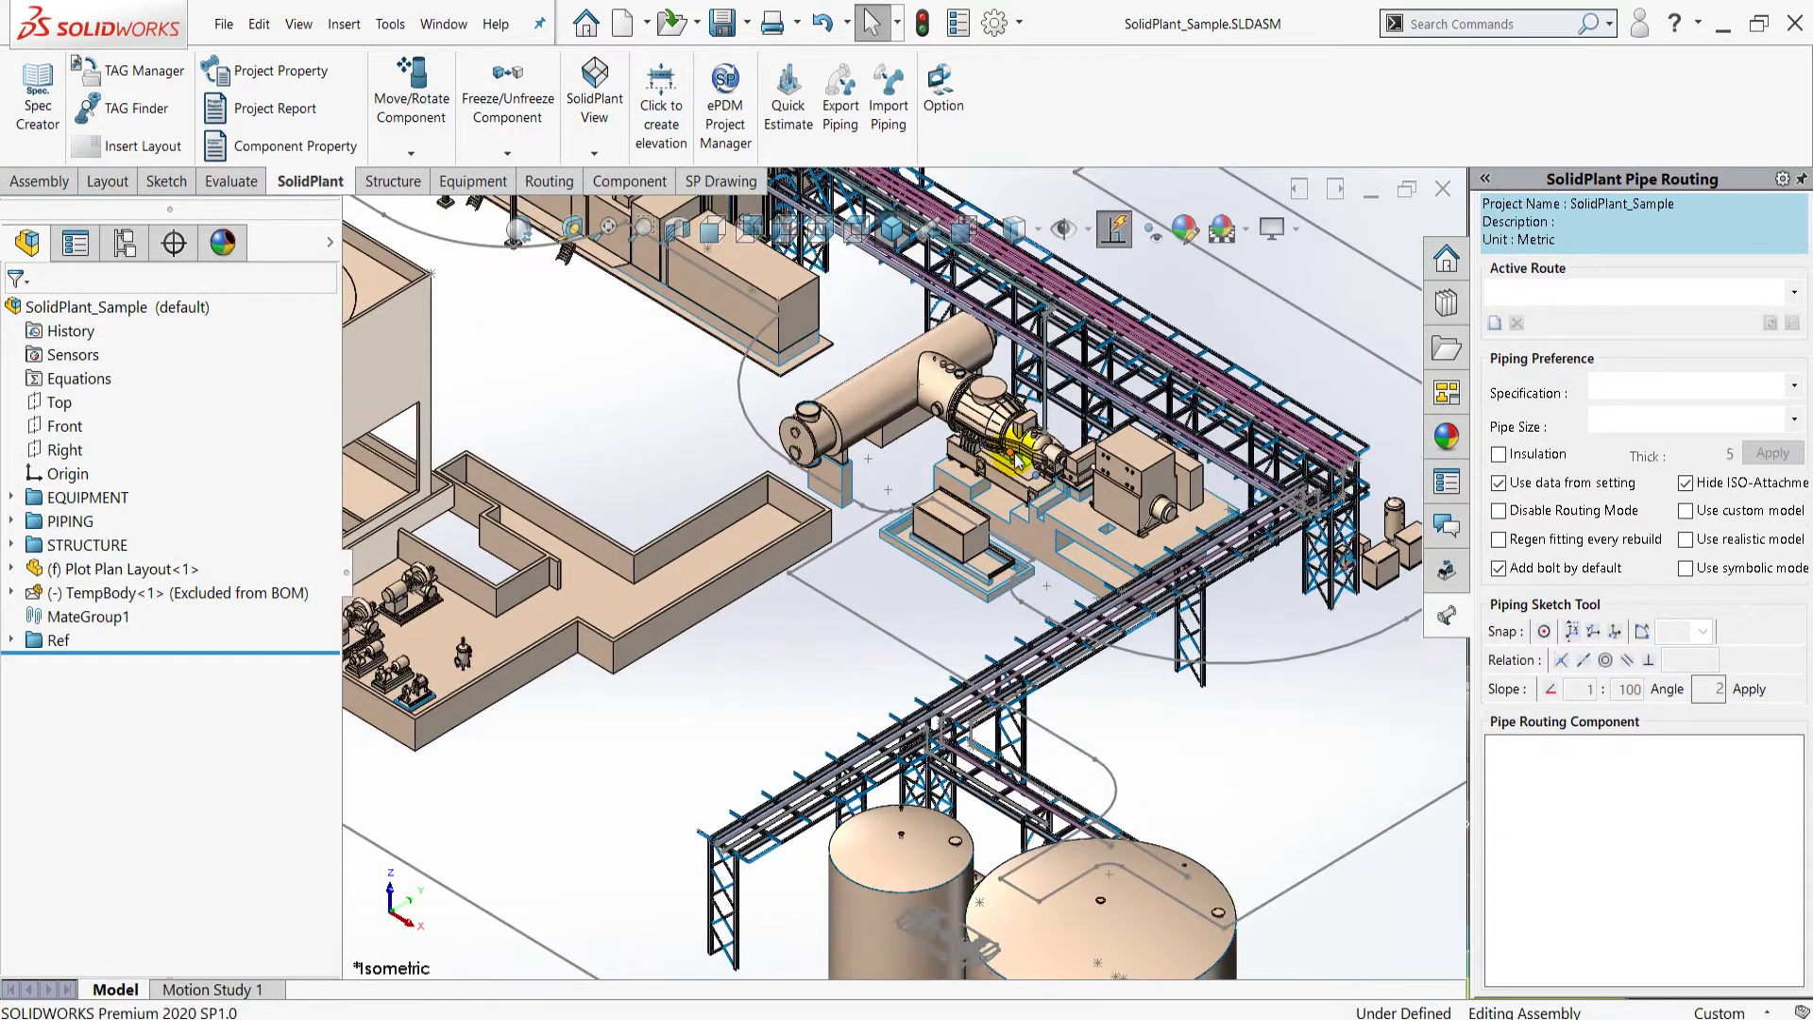
scroll(1074, 456, down, 1)
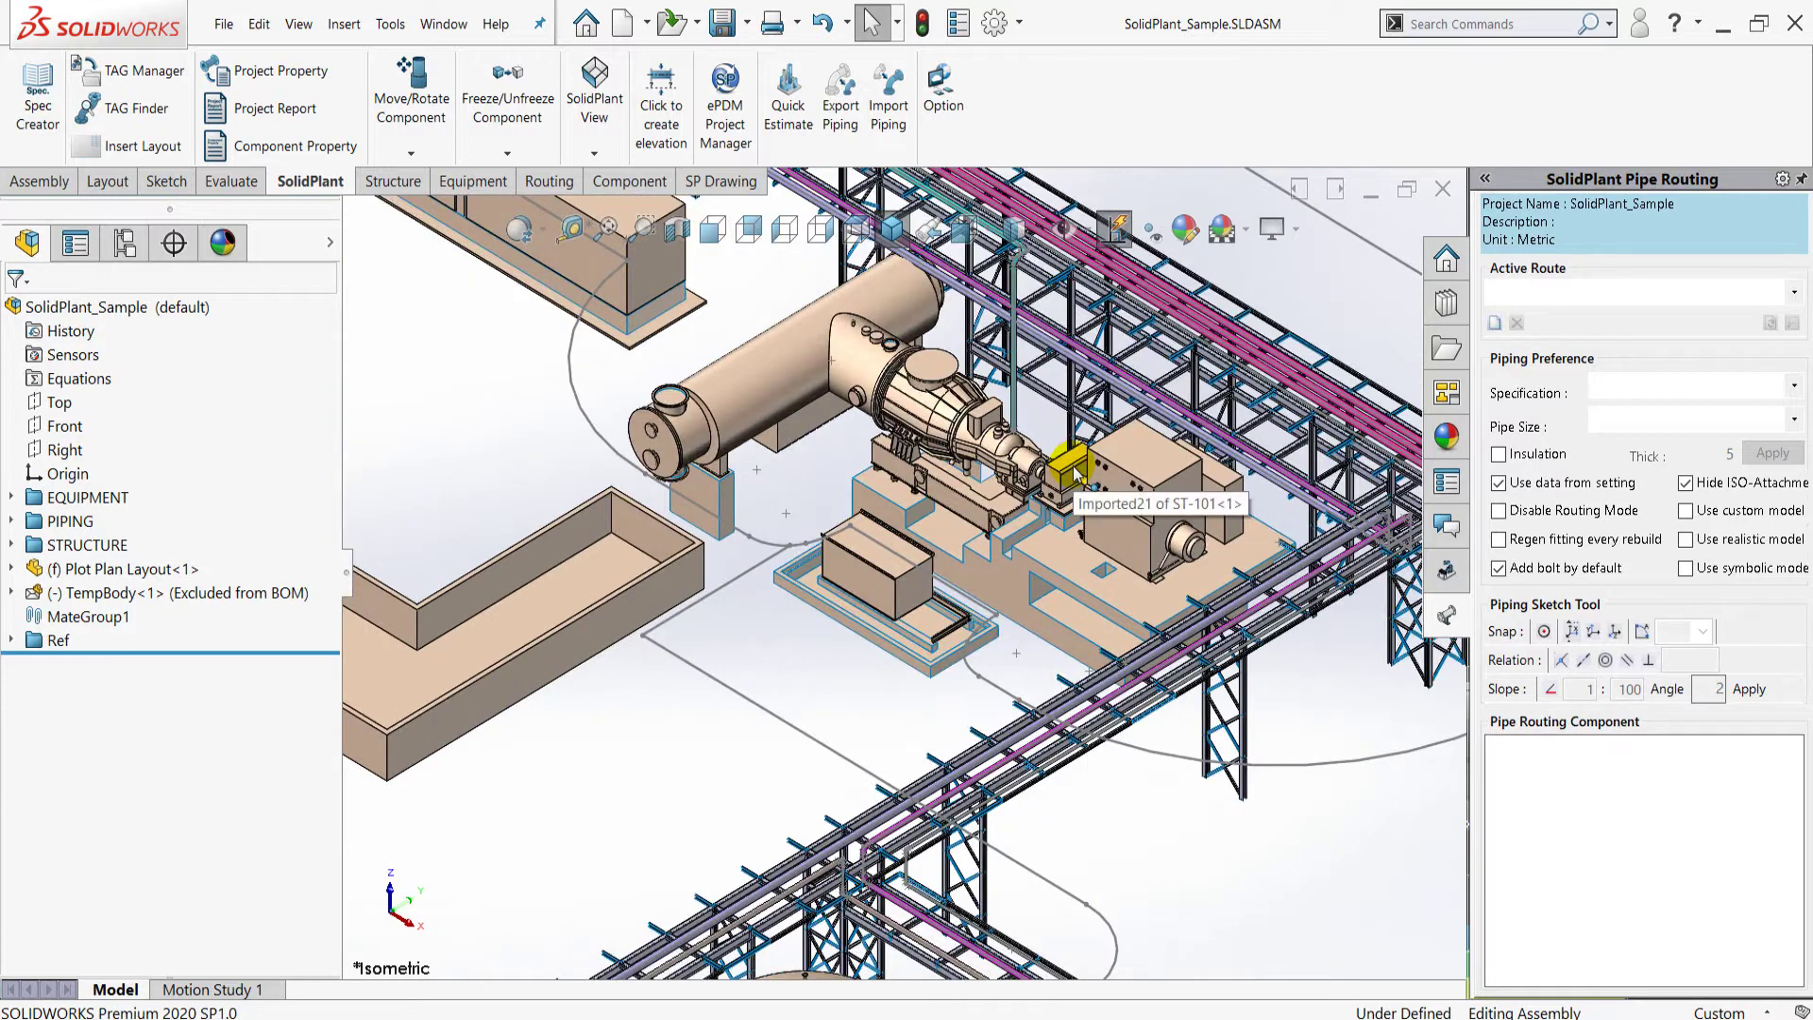
scroll(1068, 514, down, 2)
scroll(1067, 510, down, 1)
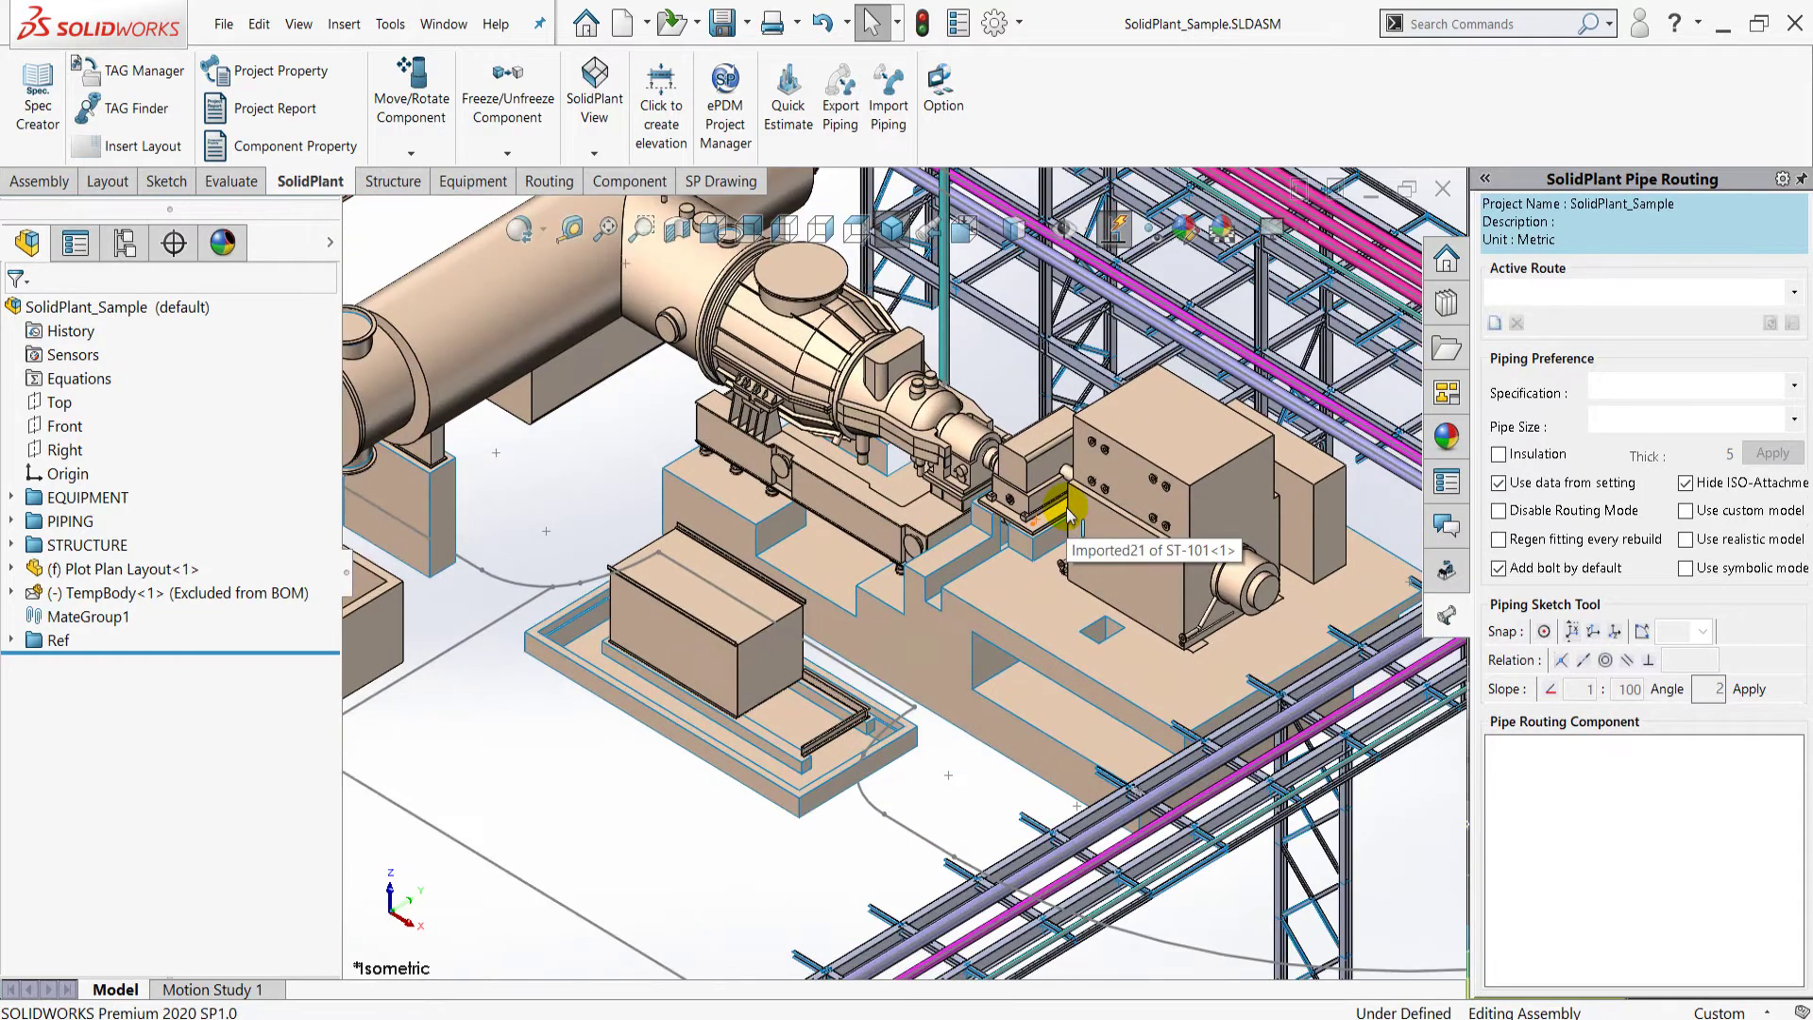
scroll(1067, 510, down, 1)
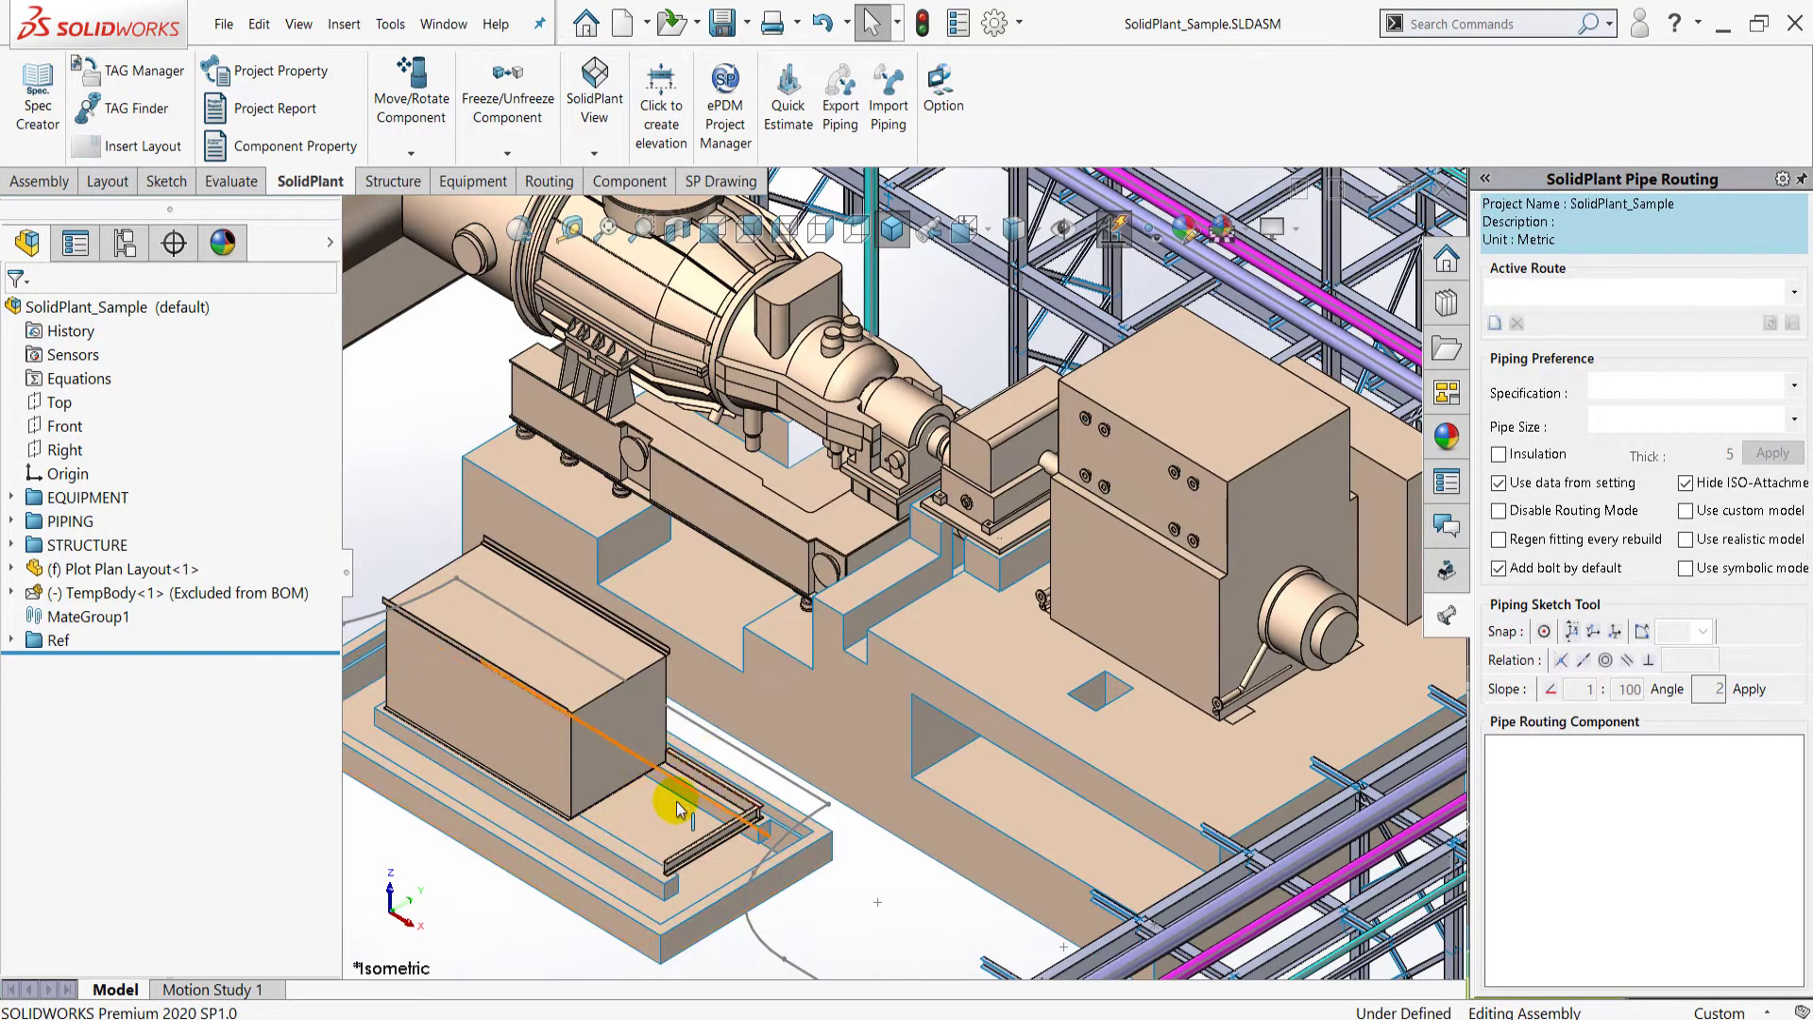
mouse_move(689, 803)
ctrl+middle_down()
mouse_move(791, 755)
mouse_move(939, 619)
ctrl+middle_up()
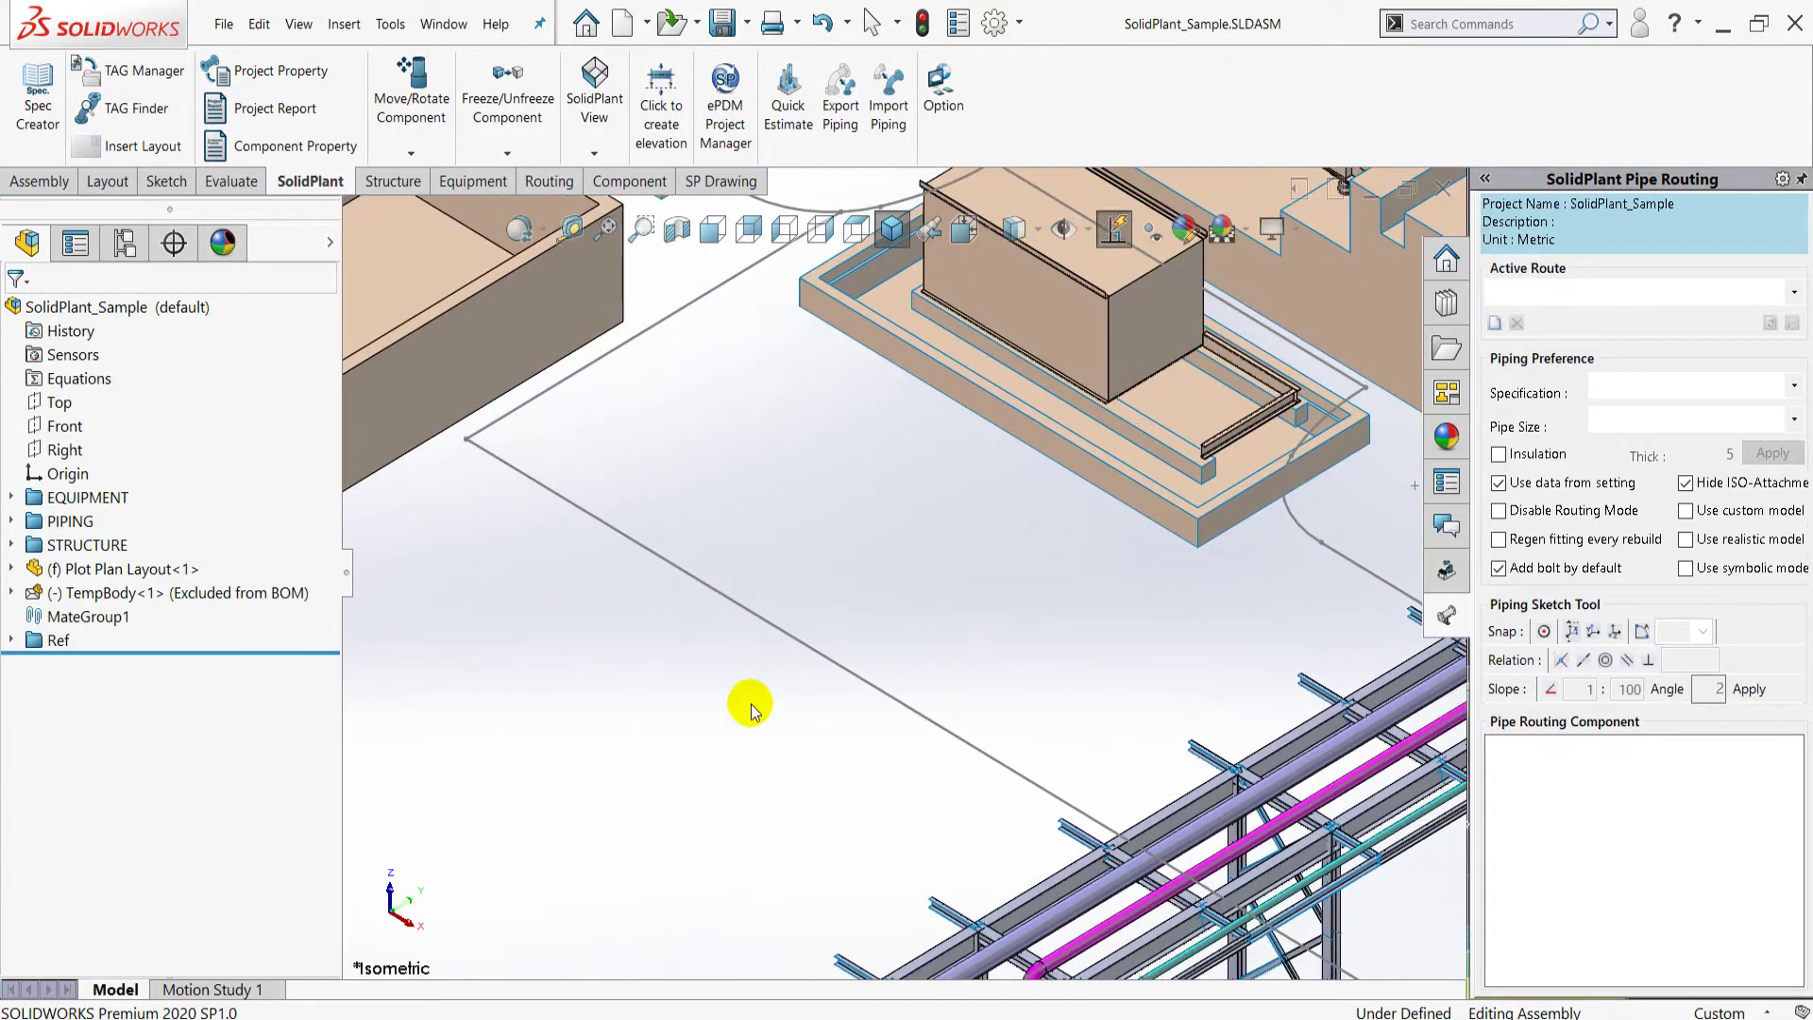
mouse_move(748, 708)
ctrl+middle_down()
mouse_move(911, 595)
mouse_move(896, 483)
mouse_move(809, 526)
mouse_move(850, 486)
mouse_move(748, 682)
mouse_move(999, 513)
mouse_move(647, 769)
mouse_move(1072, 529)
mouse_move(708, 791)
mouse_move(740, 858)
mouse_move(1092, 627)
ctrl+middle_up()
Zoom out, then close in on the ST-101 motor box and its concrete foundation
ctrl+middle_drag(858, 713, 867, 716)
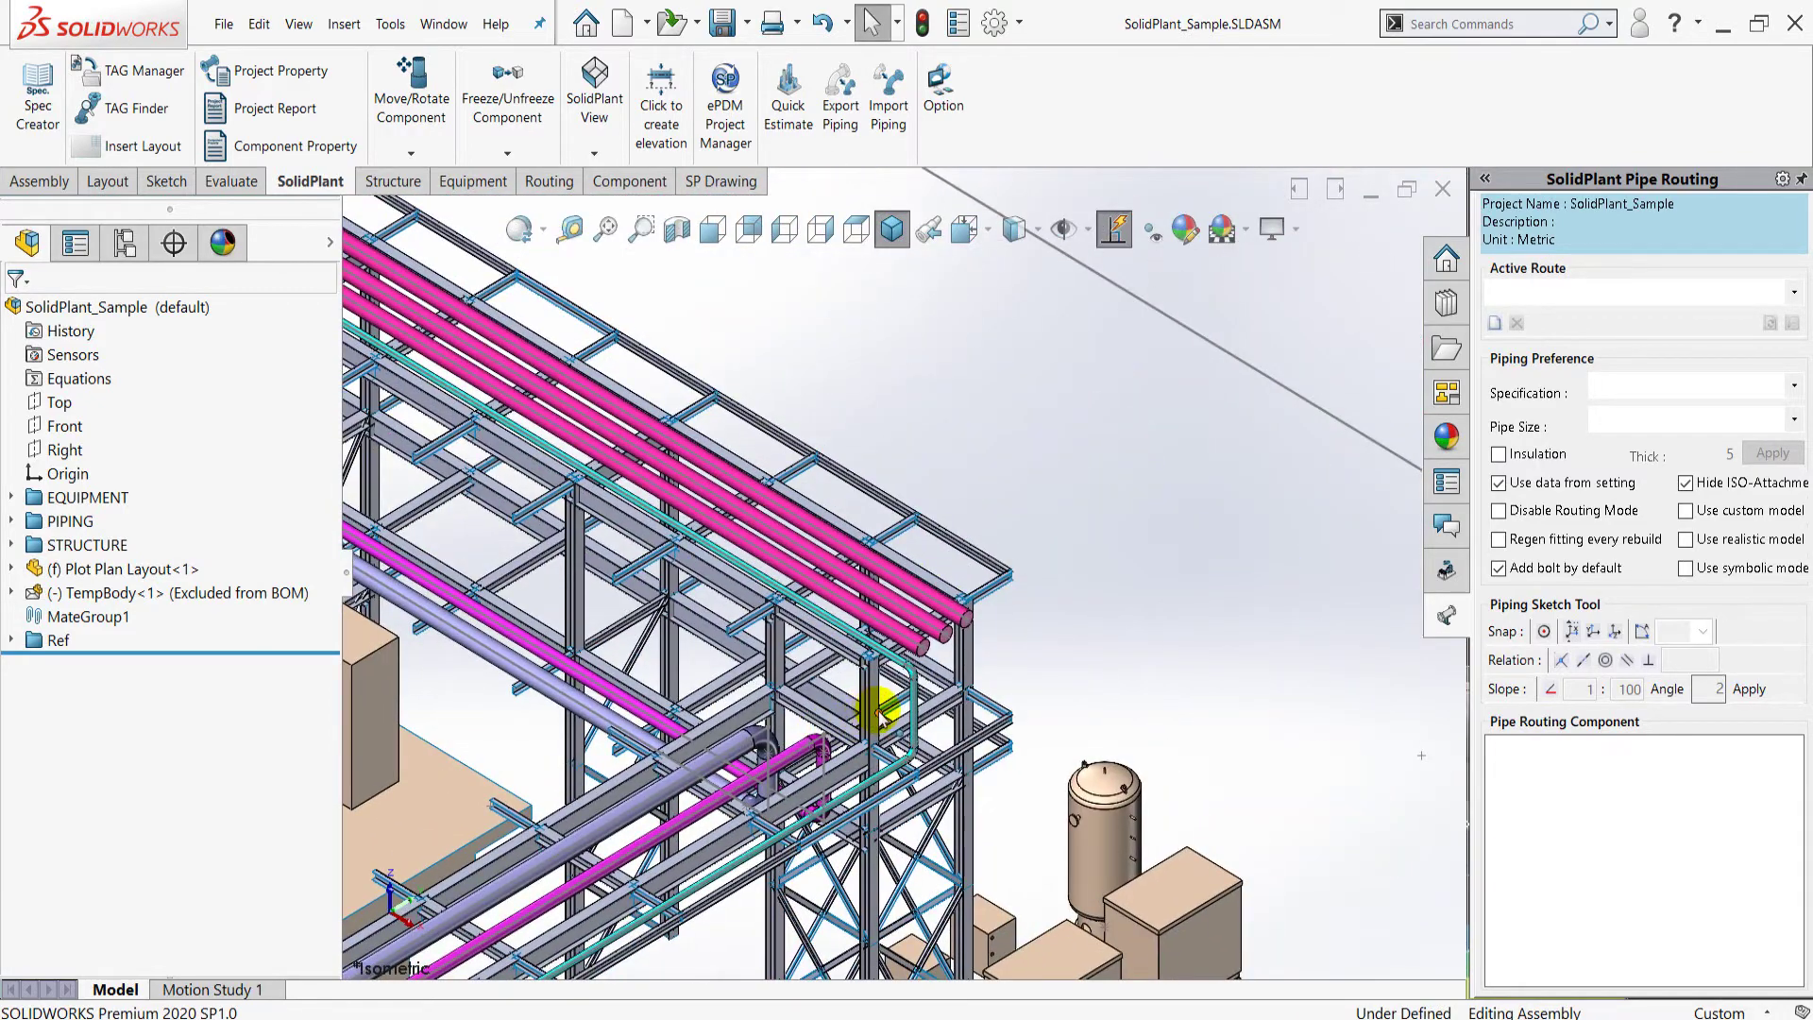
scroll(879, 715, up, 3)
scroll(873, 722, up, 2)
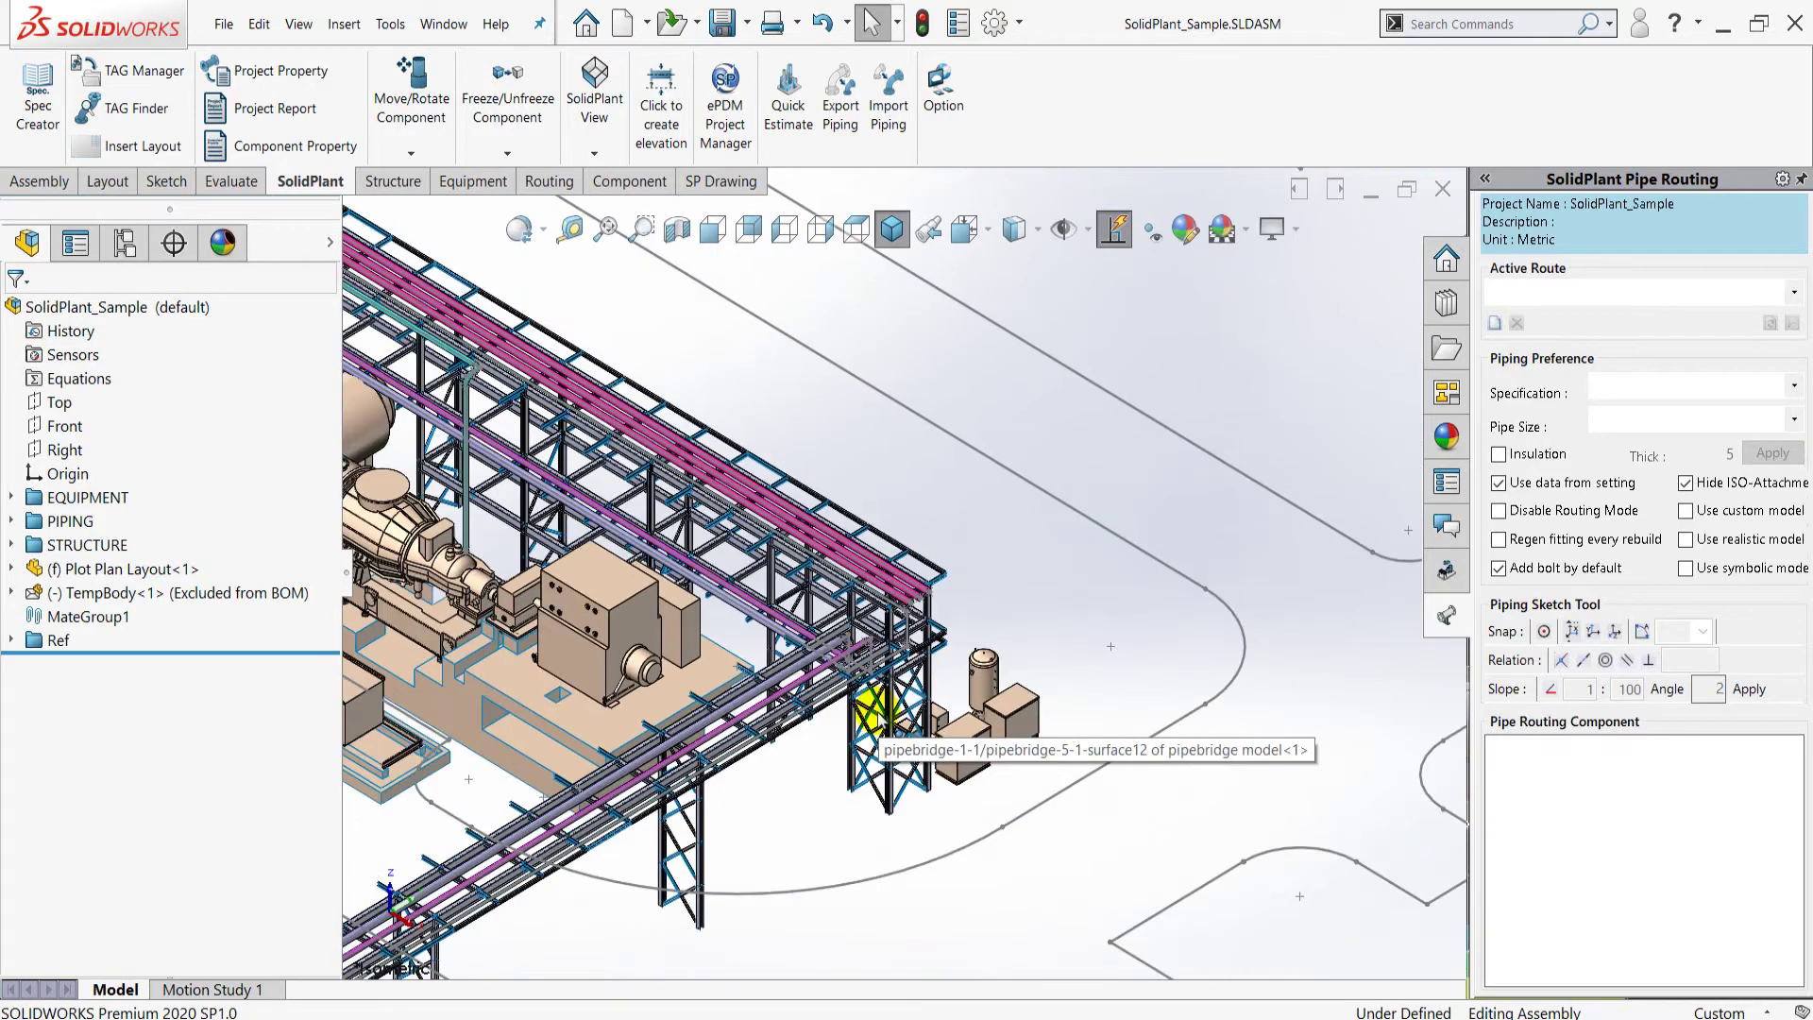
scroll(531, 658, down, 3)
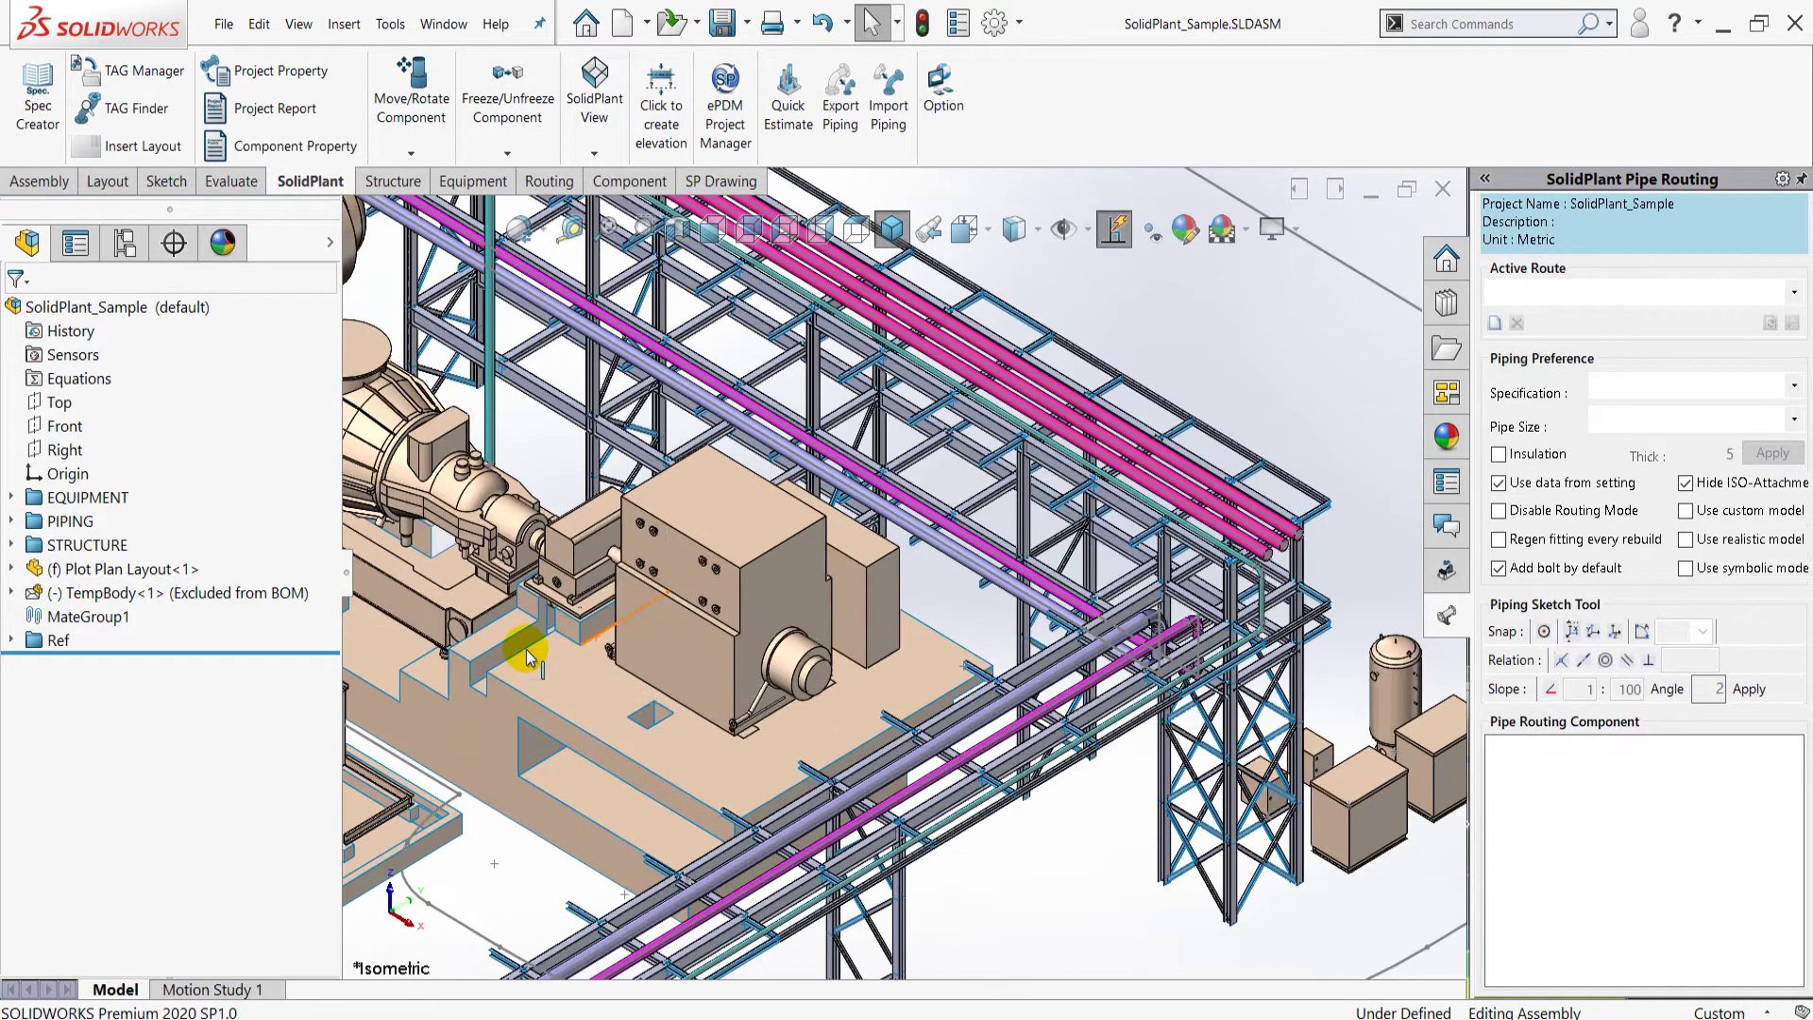
scroll(531, 659, down, 2)
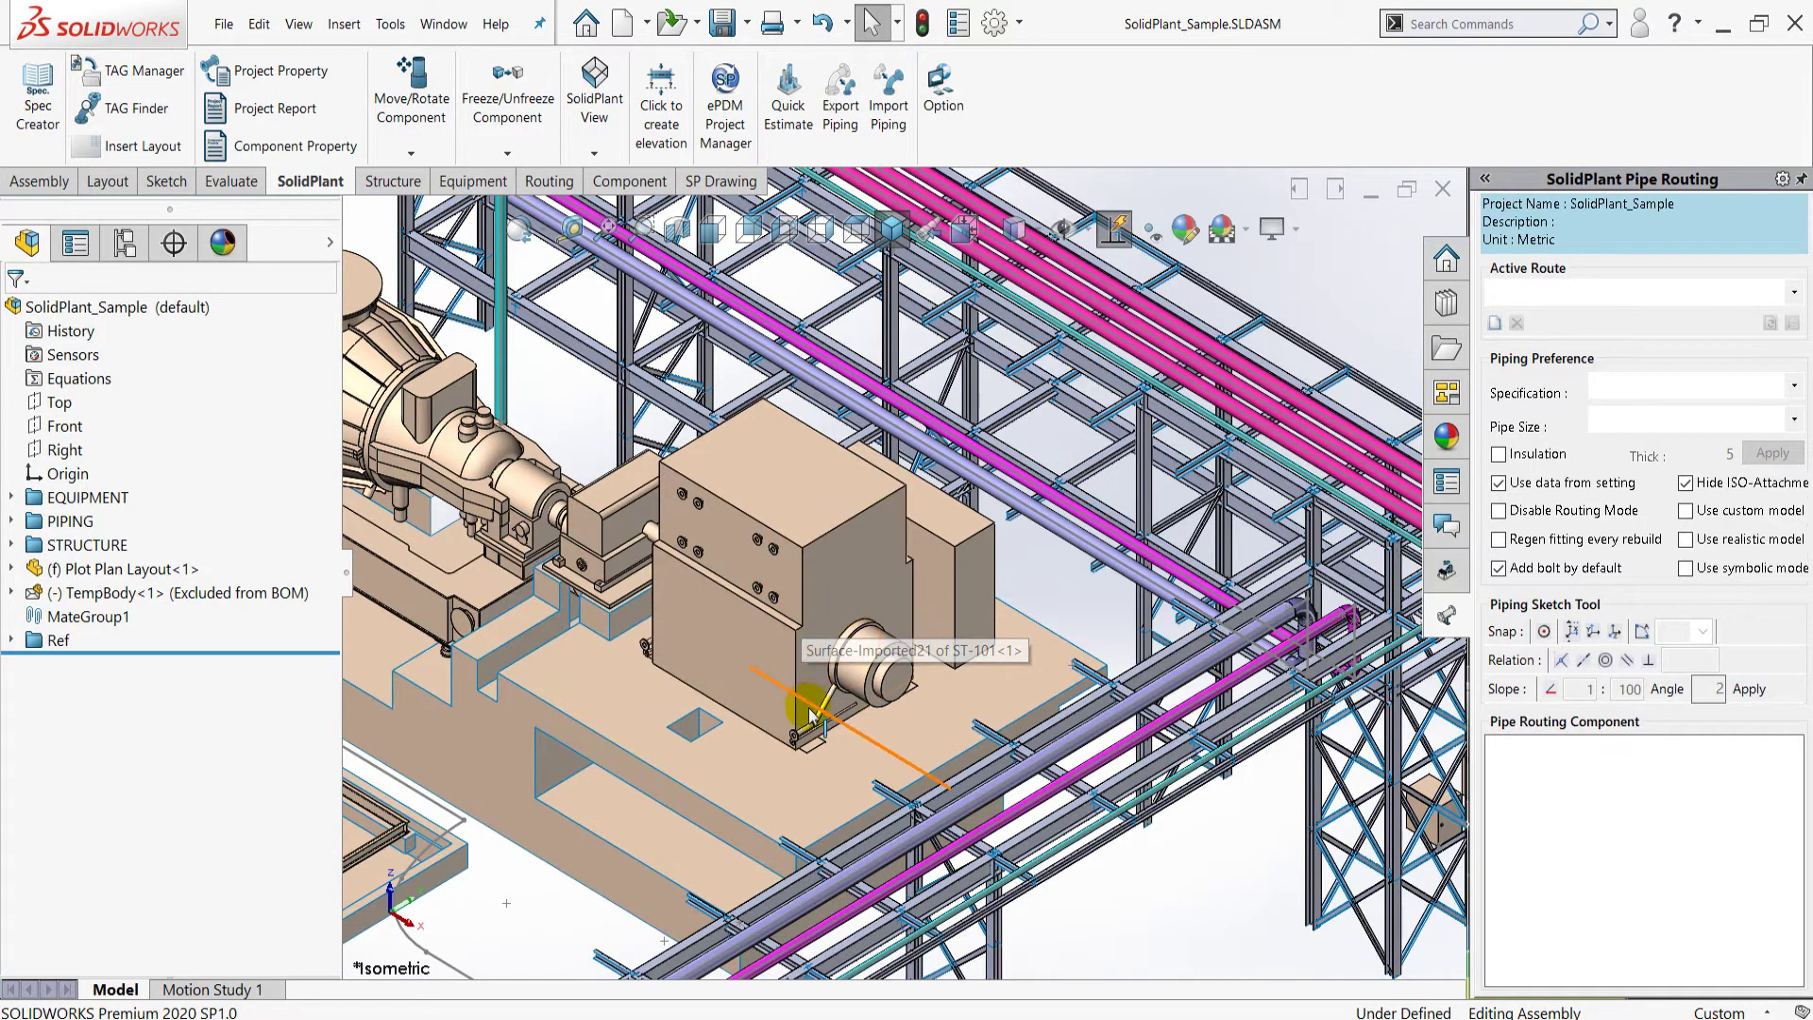
Orbit around a motor box edge toward the pipe rack and back to the skid
click(809, 589)
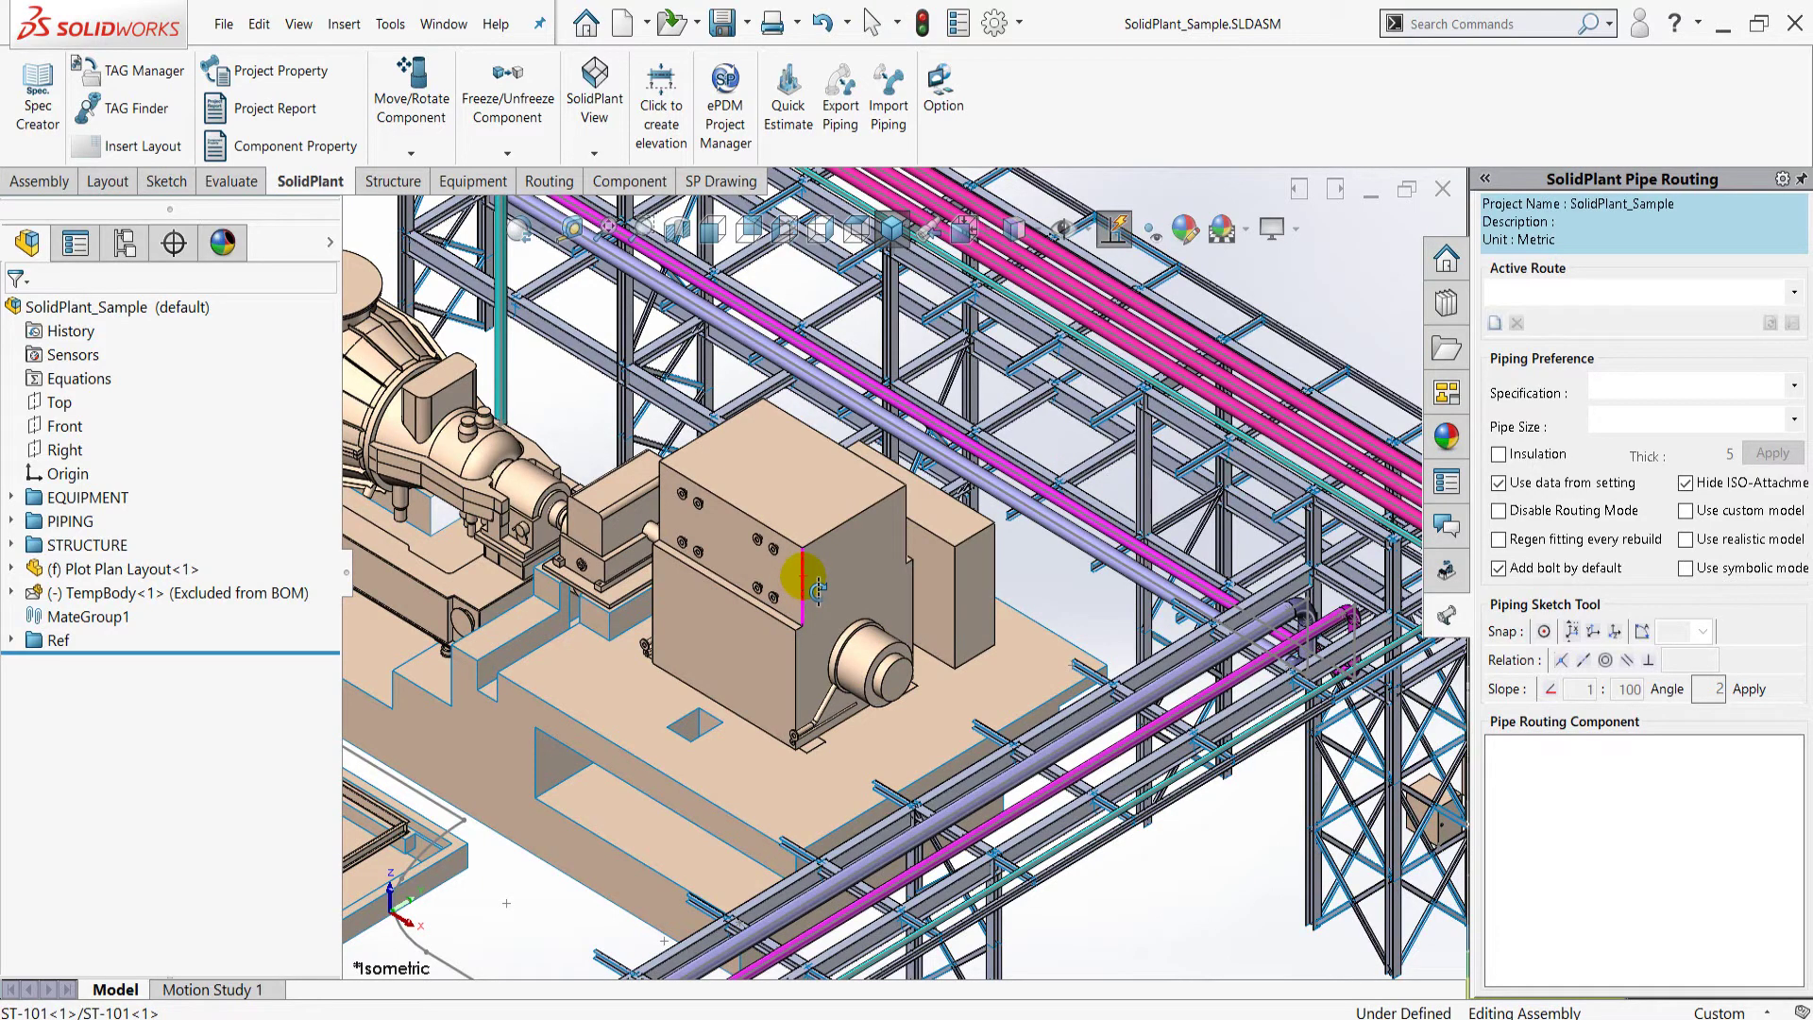
mouse_move(812, 587)
middle_down()
mouse_move(630, 583)
mouse_move(740, 579)
middle_up()
scroll(740, 579, down, 5)
mouse_move(854, 588)
middle_down()
mouse_move(1008, 558)
mouse_move(882, 514)
mouse_move(746, 580)
mouse_move(292, 501)
middle_up()
mouse_move(647, 526)
middle_down()
mouse_move(811, 567)
mouse_move(831, 581)
mouse_move(751, 614)
mouse_move(784, 586)
mouse_move(750, 562)
mouse_move(732, 576)
mouse_move(756, 614)
mouse_move(828, 618)
mouse_move(756, 579)
middle_up()
scroll(756, 553, up, 2)
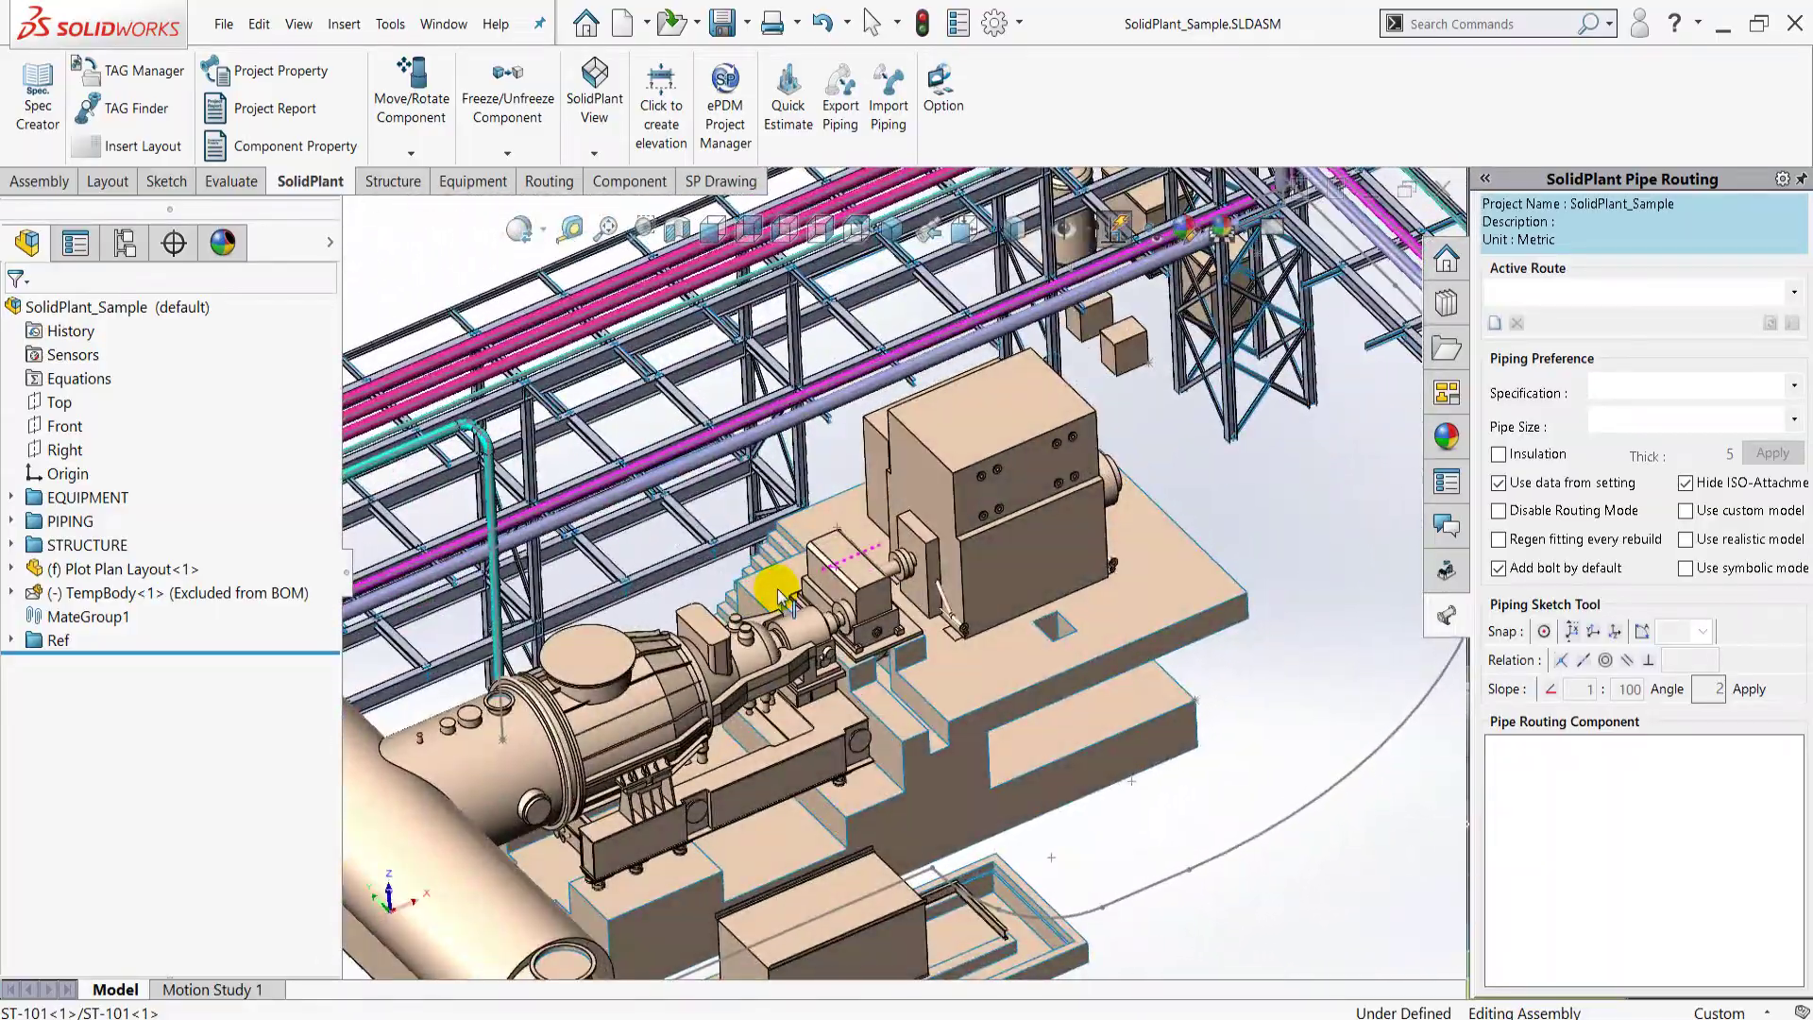
Orbit around the equipment box, then zoom out to show the full pipe rack
scroll(886, 415, down, 3)
scroll(952, 565, down, 1)
mouse_move(952, 564)
middle_down()
mouse_move(979, 519)
mouse_move(809, 578)
mouse_move(975, 576)
mouse_move(955, 530)
mouse_move(982, 638)
middle_up()
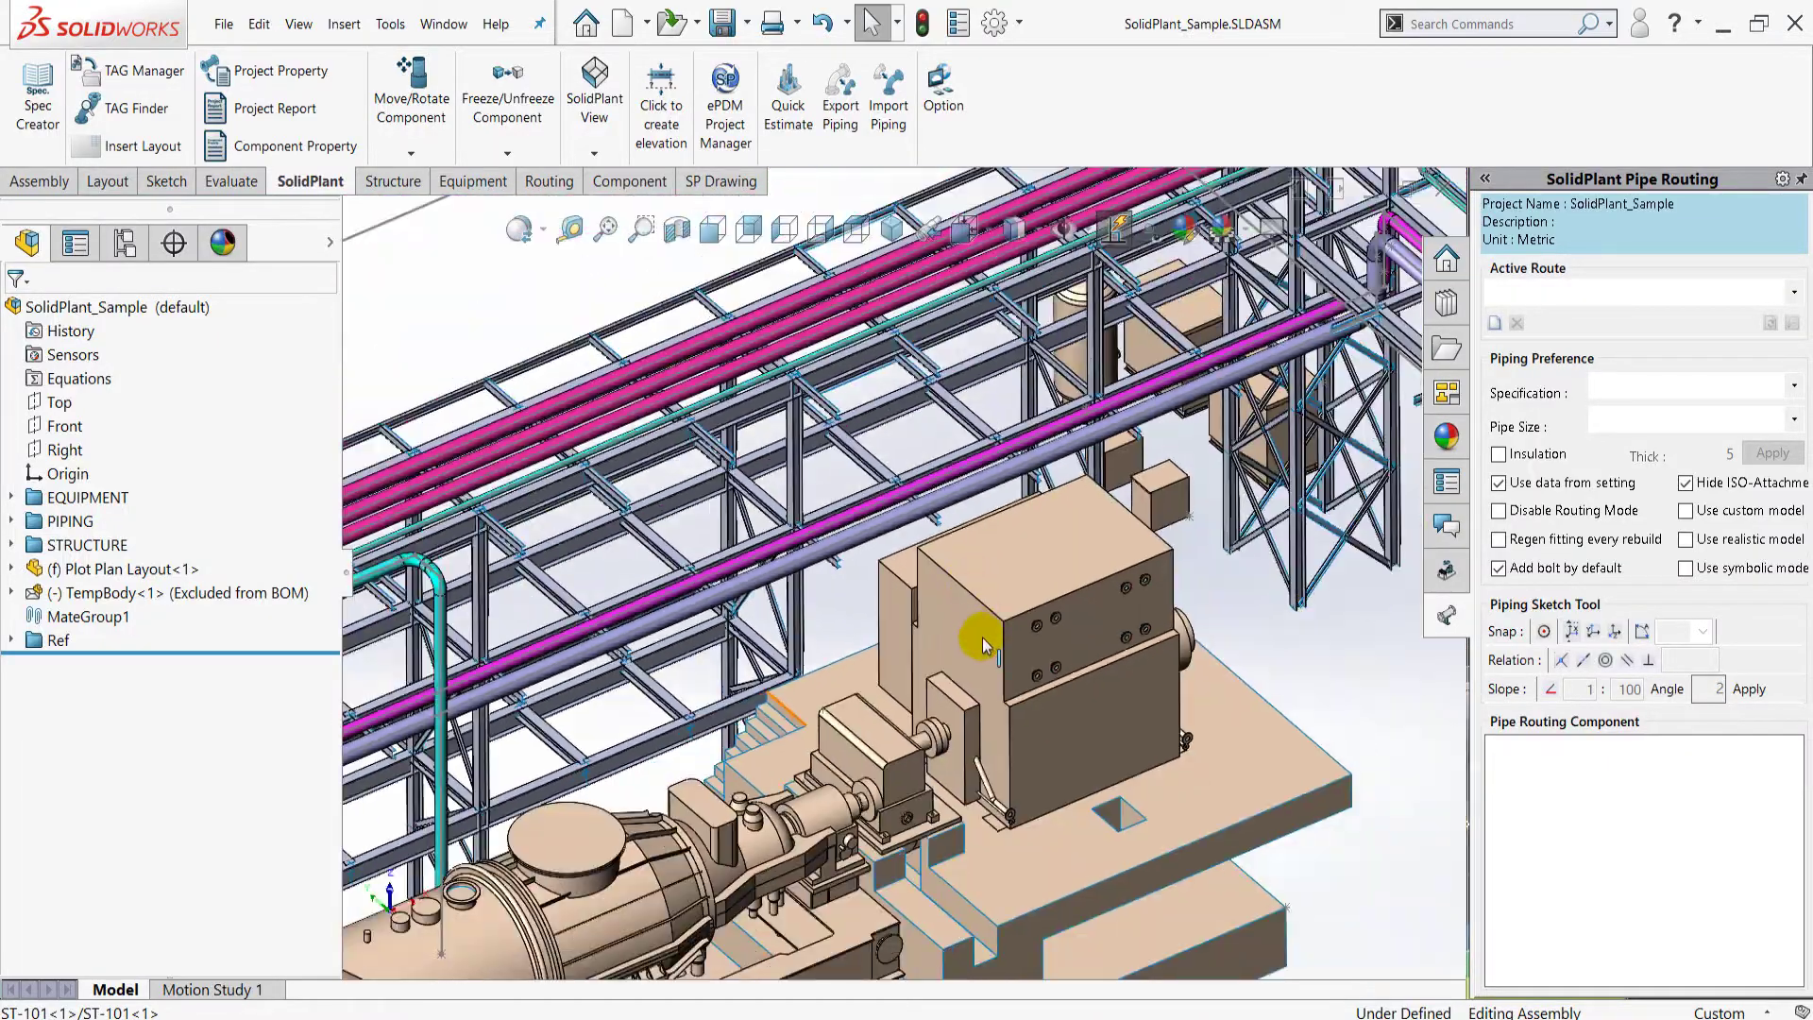
scroll(982, 638, down, 1)
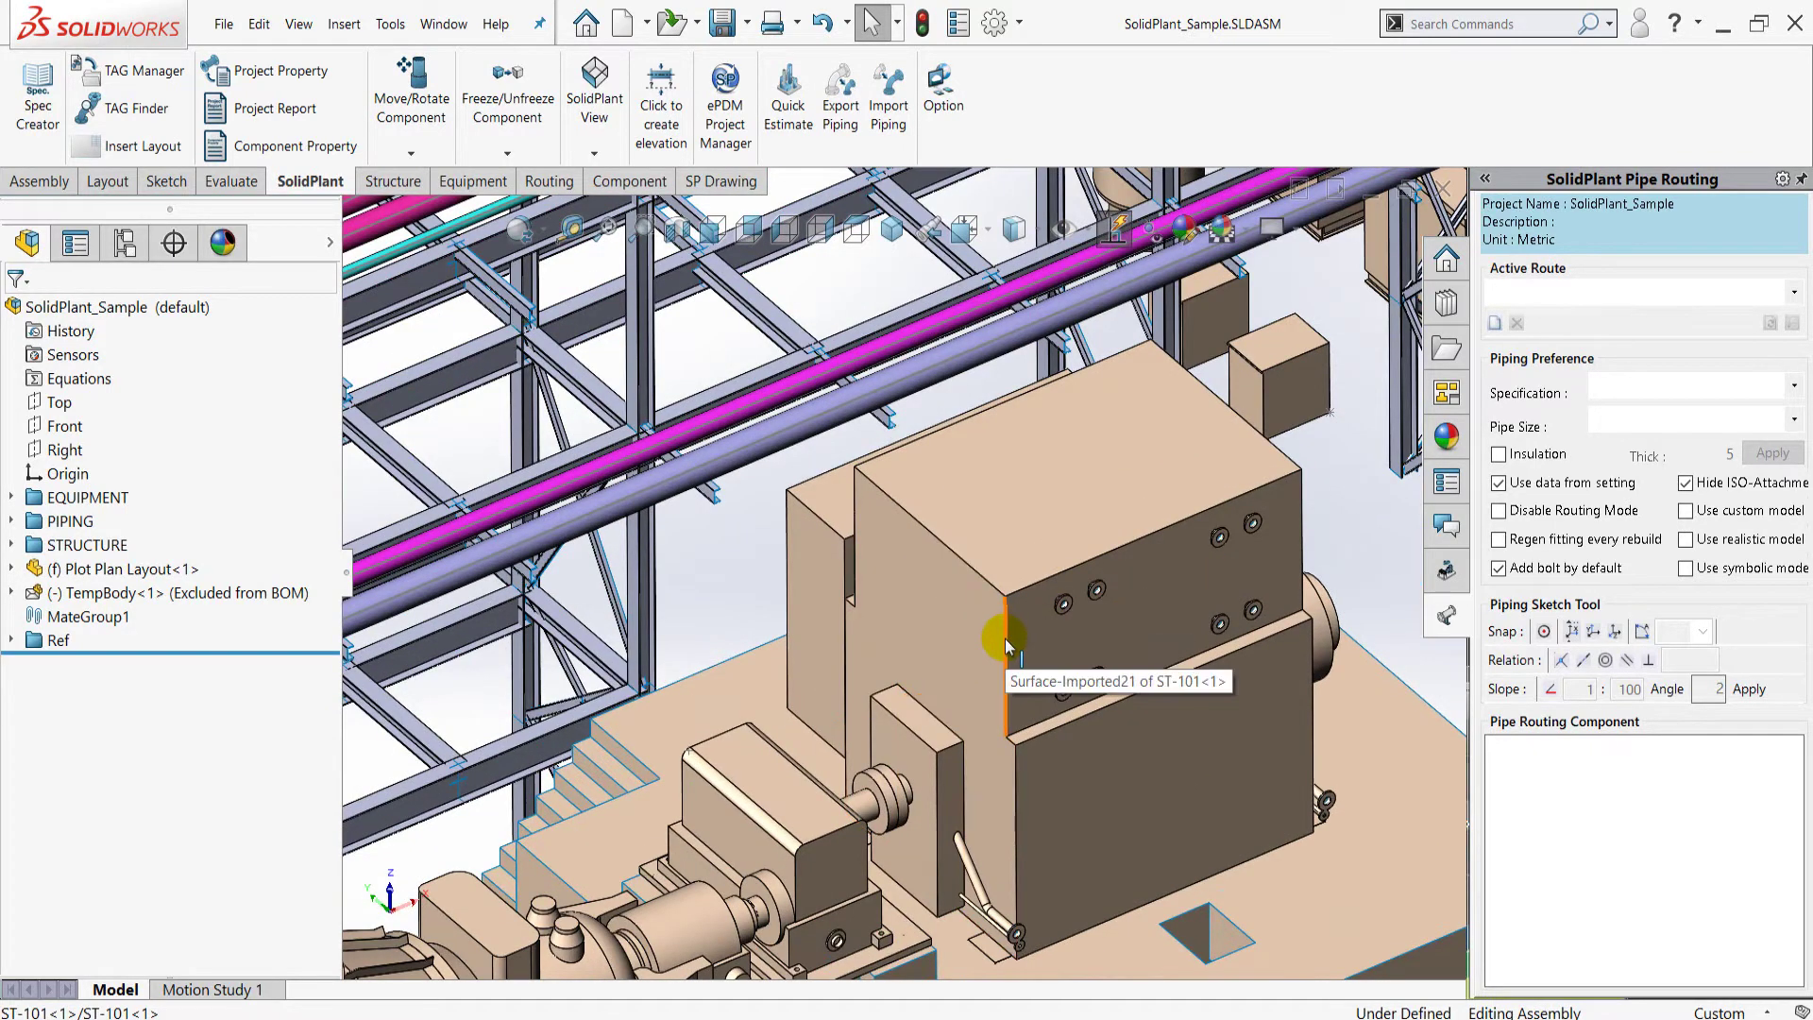
scroll(1003, 642, up, 2)
scroll(1001, 644, up, 2)
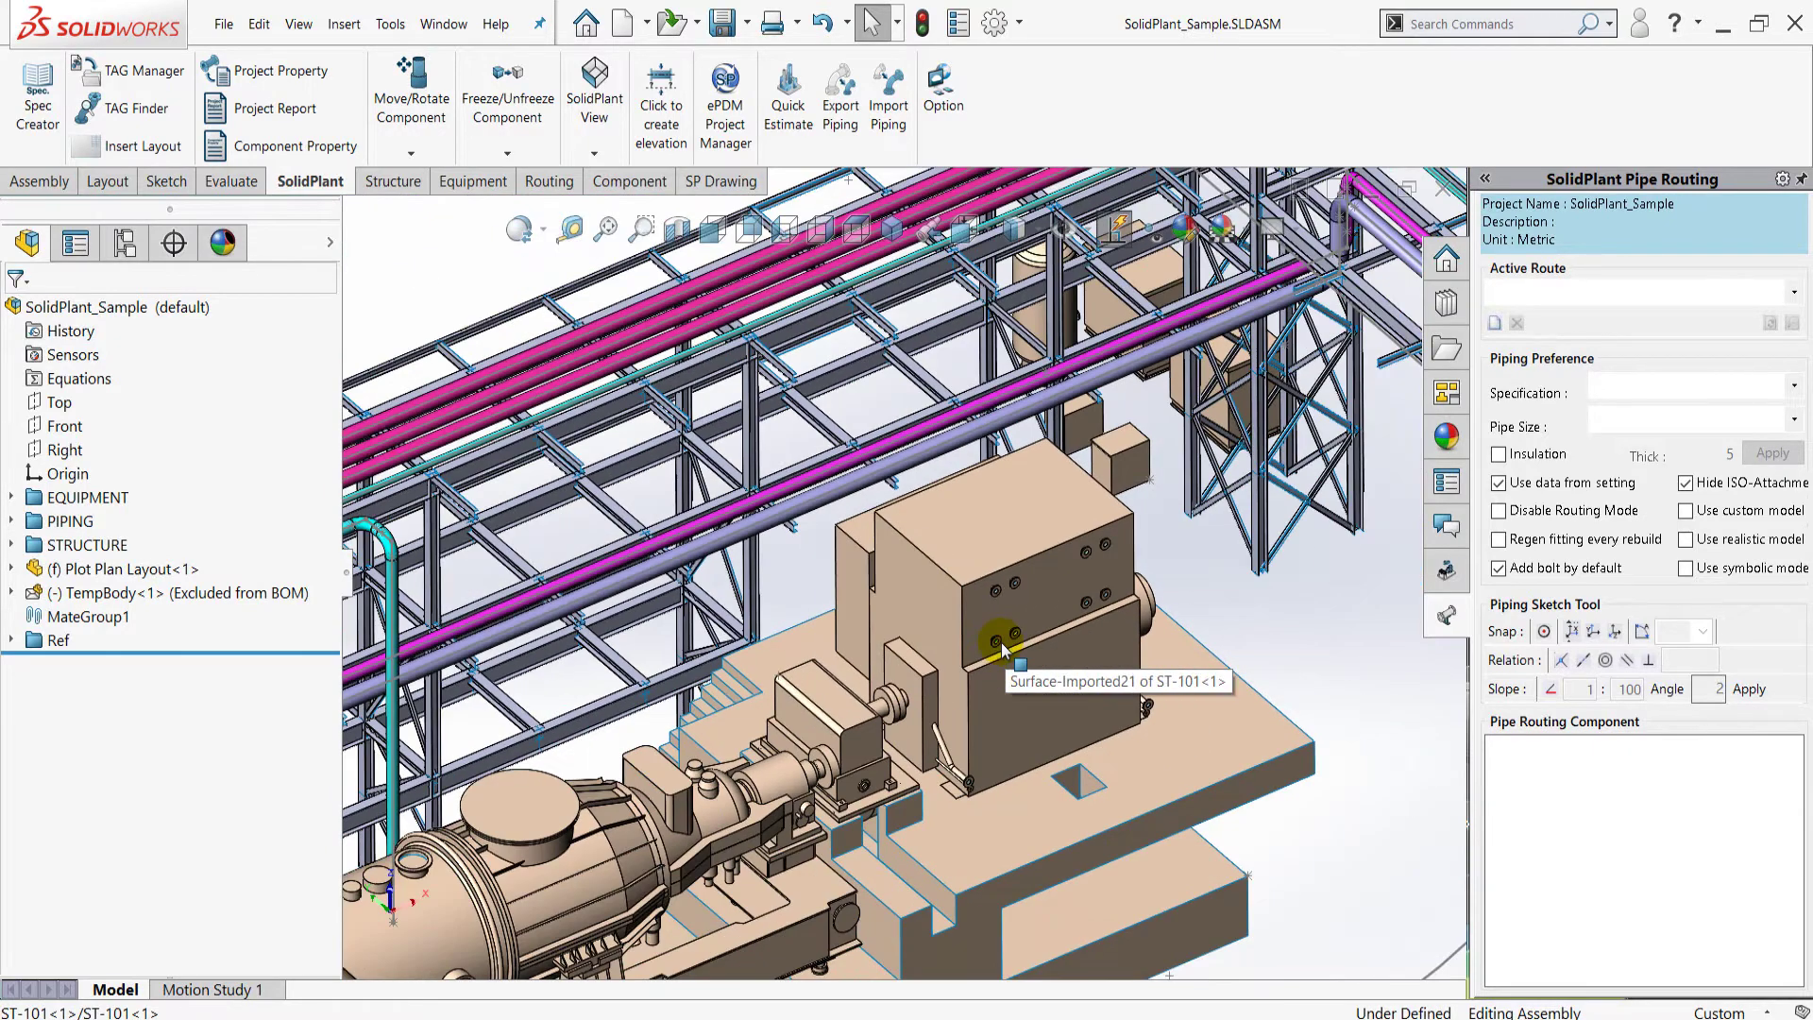
scroll(1000, 647, up, 2)
scroll(1001, 652, up, 2)
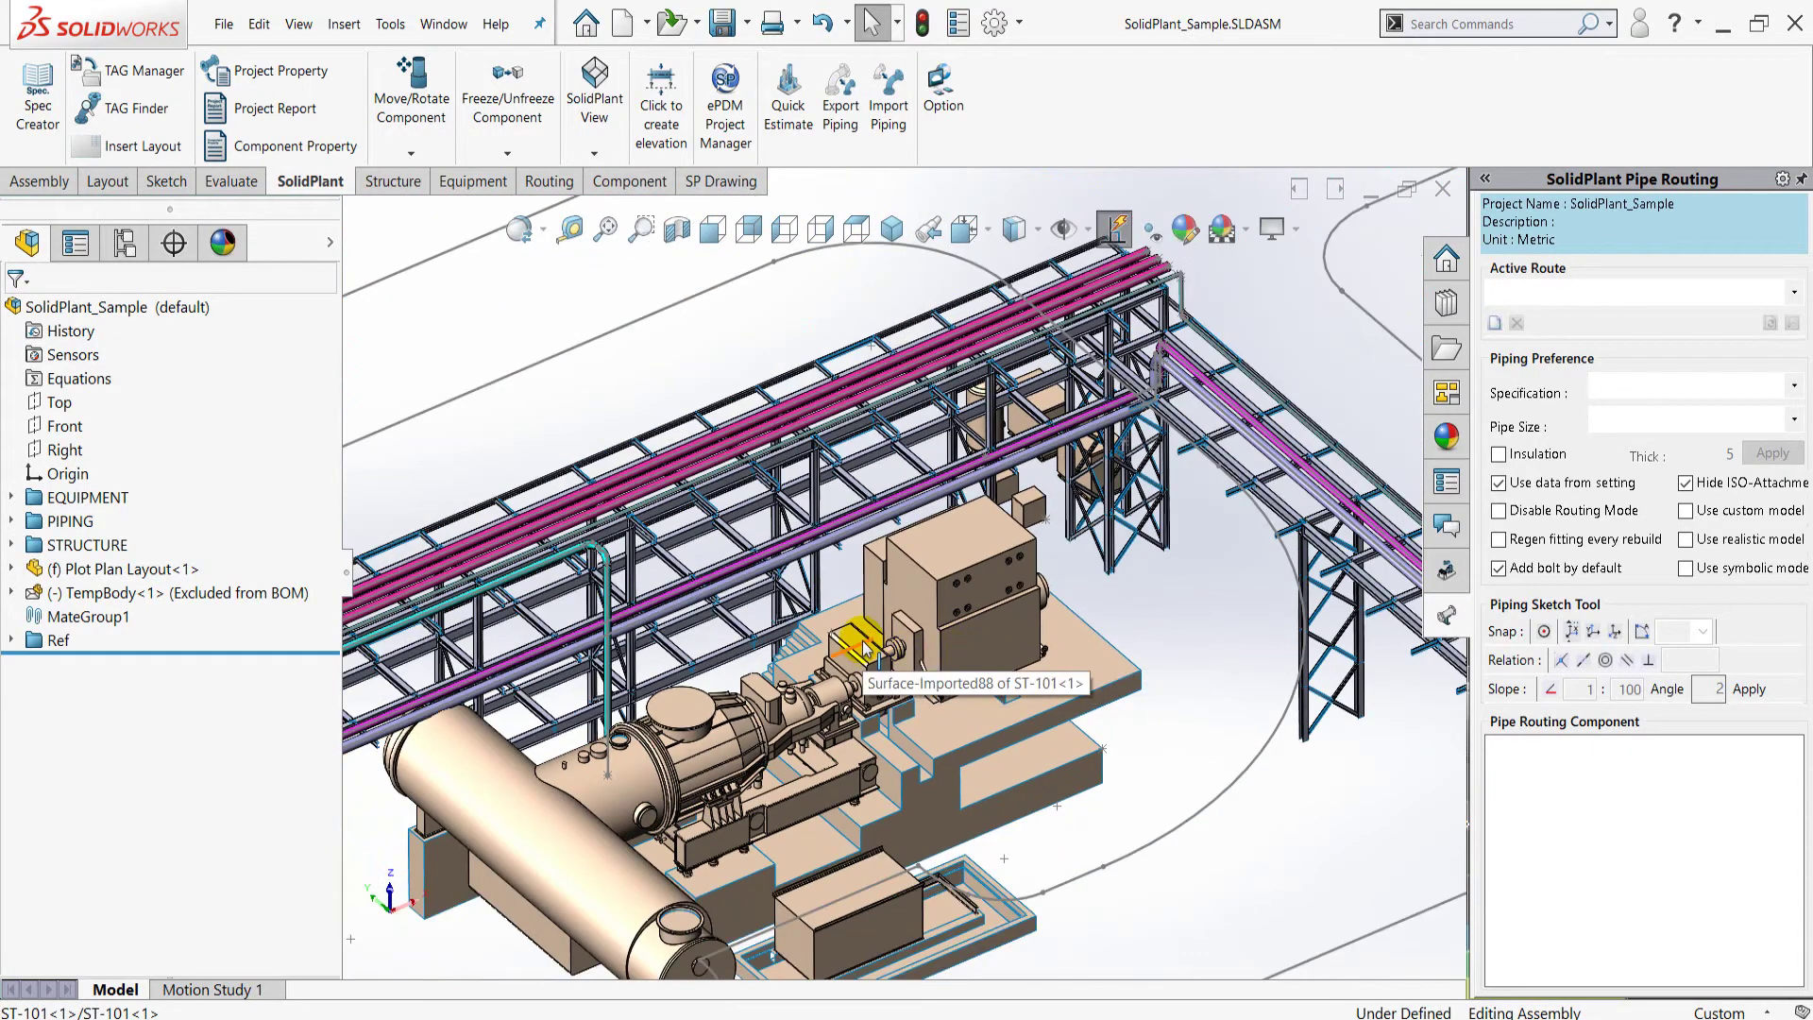